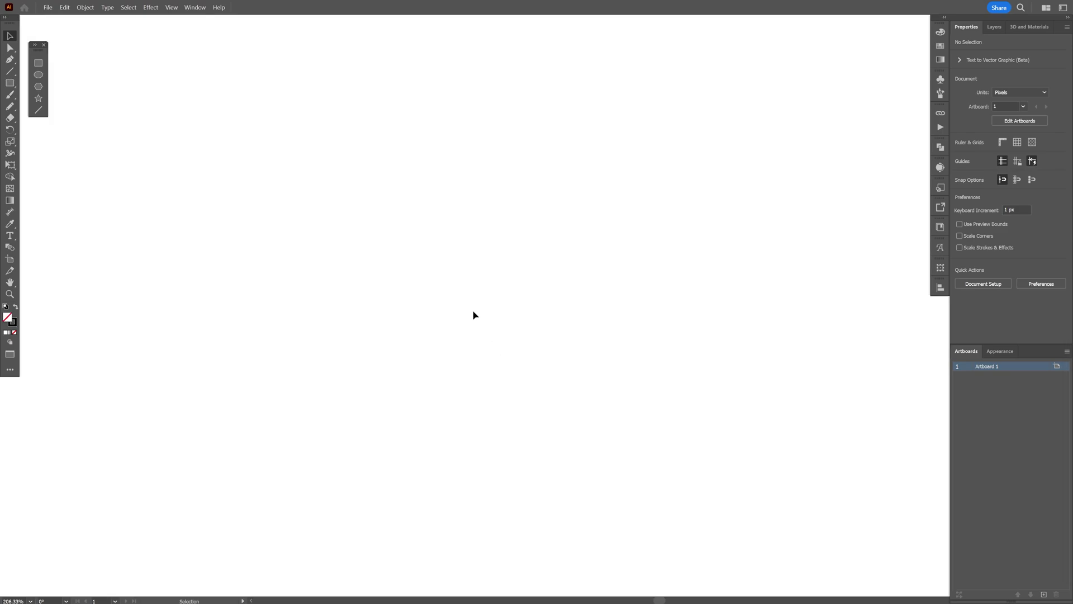
Draw a square of about 290.72 px with a 1 pt stroke and no fill near the artboard centre
{"action": "left_click", "coordinate": [43, 67]}
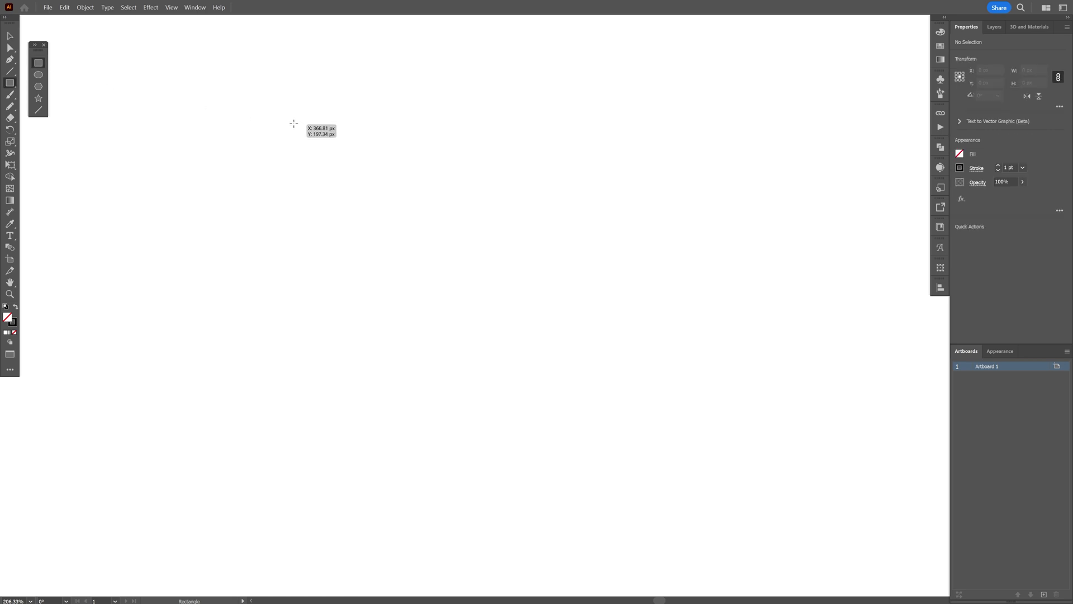
{"action": "left_click_drag", "start_coordinate": [289, 122], "coordinate": [667, 397]}
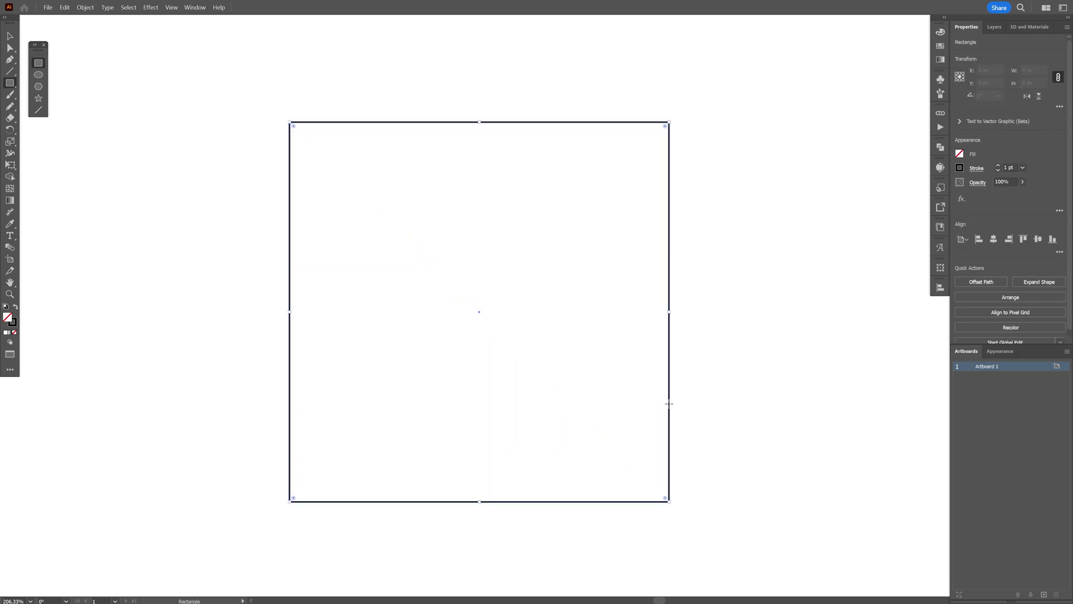
{"action": "key", "text": "v"}
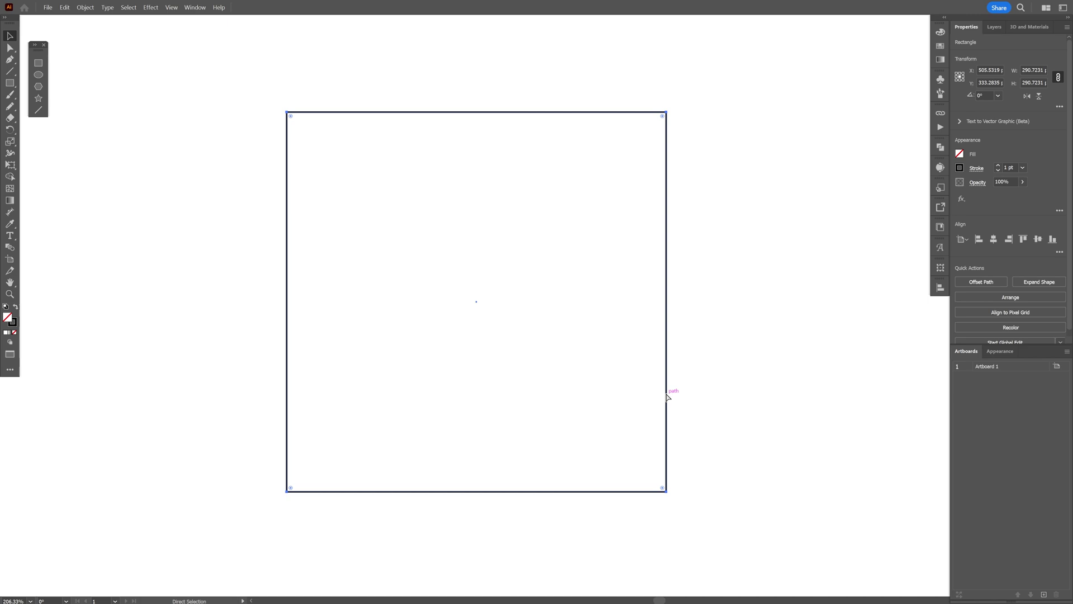
Paste a copy of the square in front and narrow it to its 145.36 px right half
{"action": "left_click", "coordinate": [65, 8]}
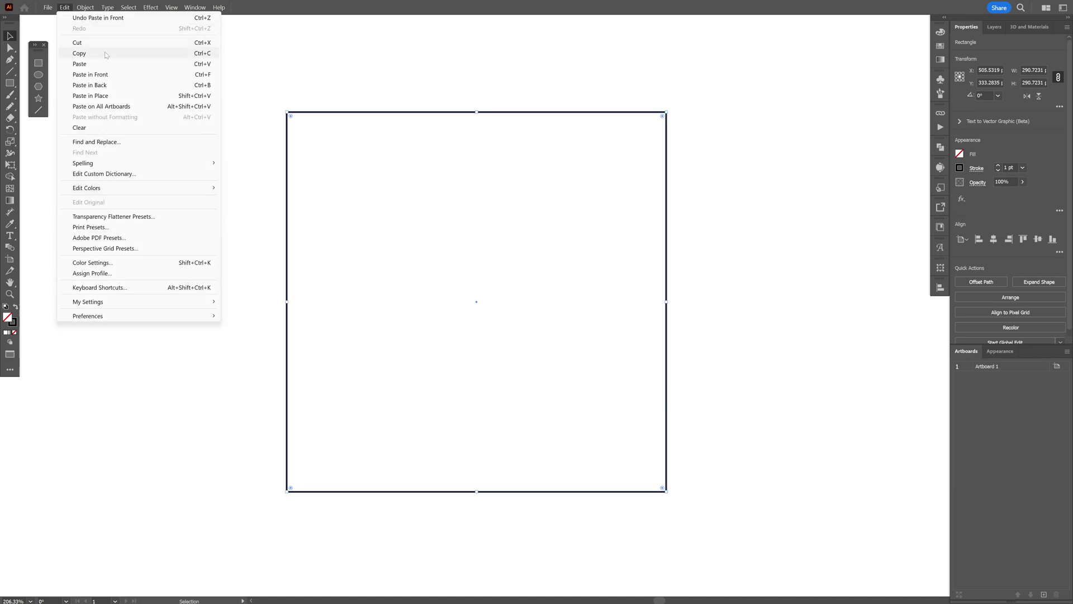
{"action": "left_click", "coordinate": [327, 116]}
{"action": "left_click_drag", "start_coordinate": [332, 115], "coordinate": [378, 83]}
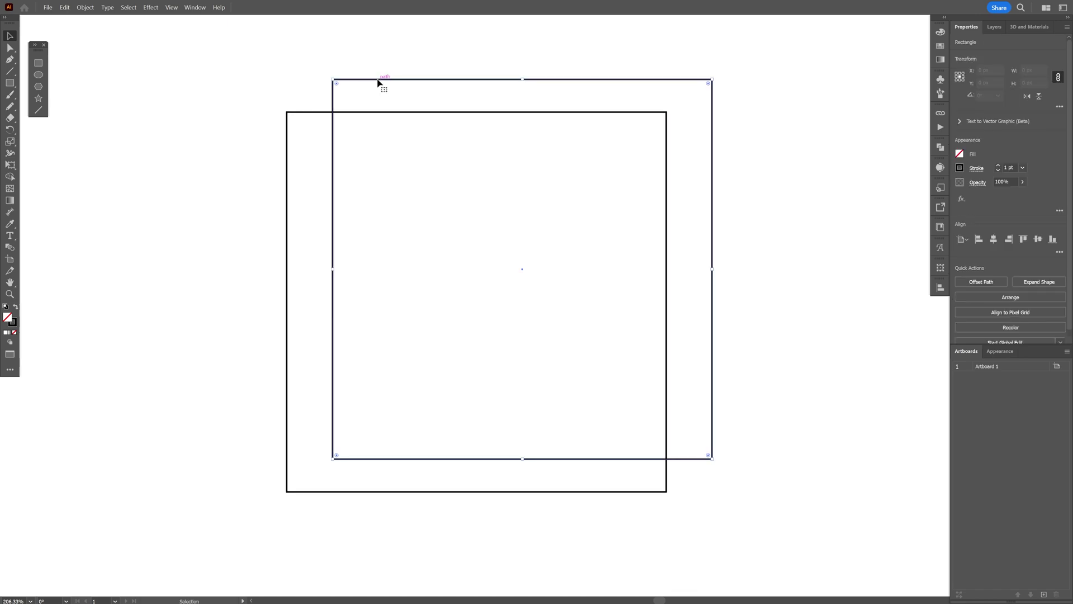
{"action": "key", "text": "ctrl+z"}
{"action": "left_click_drag", "start_coordinate": [287, 302], "coordinate": [478, 319]}
Draw a straight line from the divider's bottom end to the square's top-right corner with the Pen tool
{"action": "left_click", "coordinate": [581, 265]}
{"action": "left_click", "coordinate": [9, 60]}
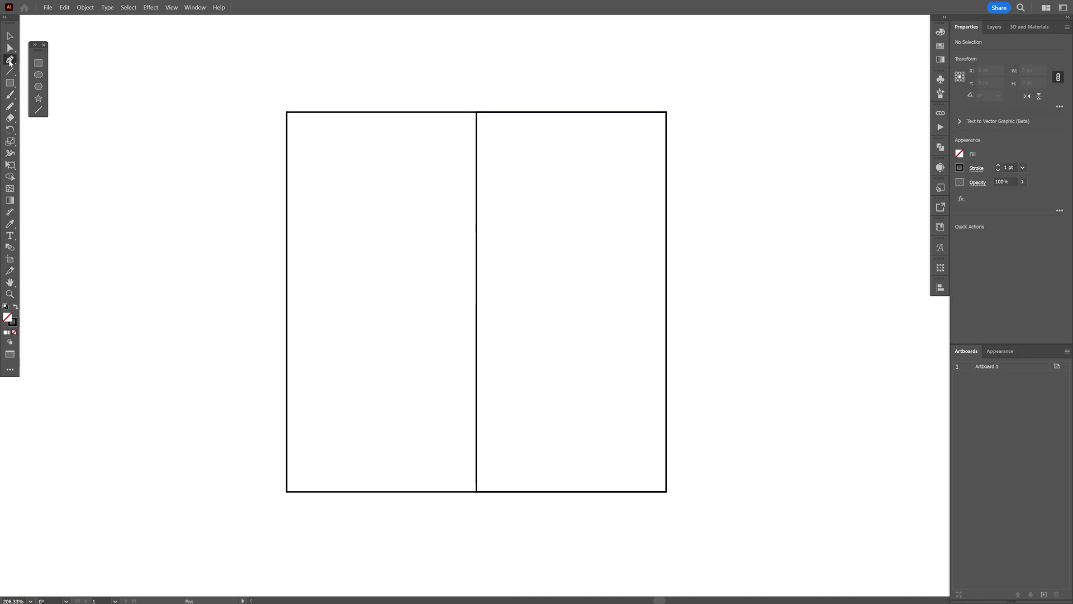
{"action": "left_click", "coordinate": [476, 491]}
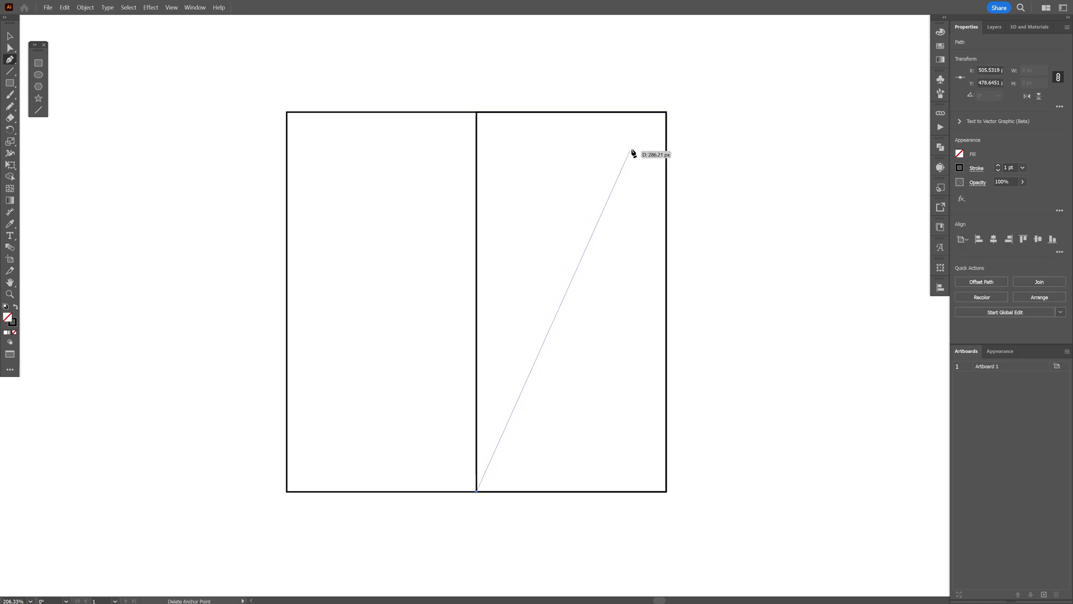
{"action": "left_click", "coordinate": [666, 112]}
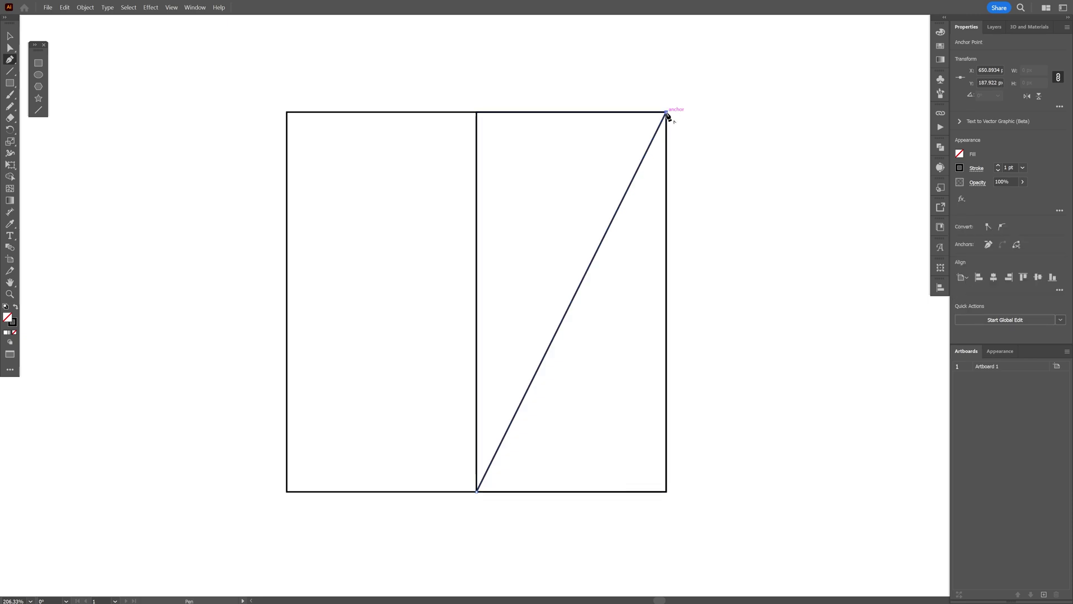
{"action": "key", "text": "v"}
{"action": "left_click_drag", "start_coordinate": [635, 180], "coordinate": [687, 156]}
{"action": "key", "text": "ctrl+z"}
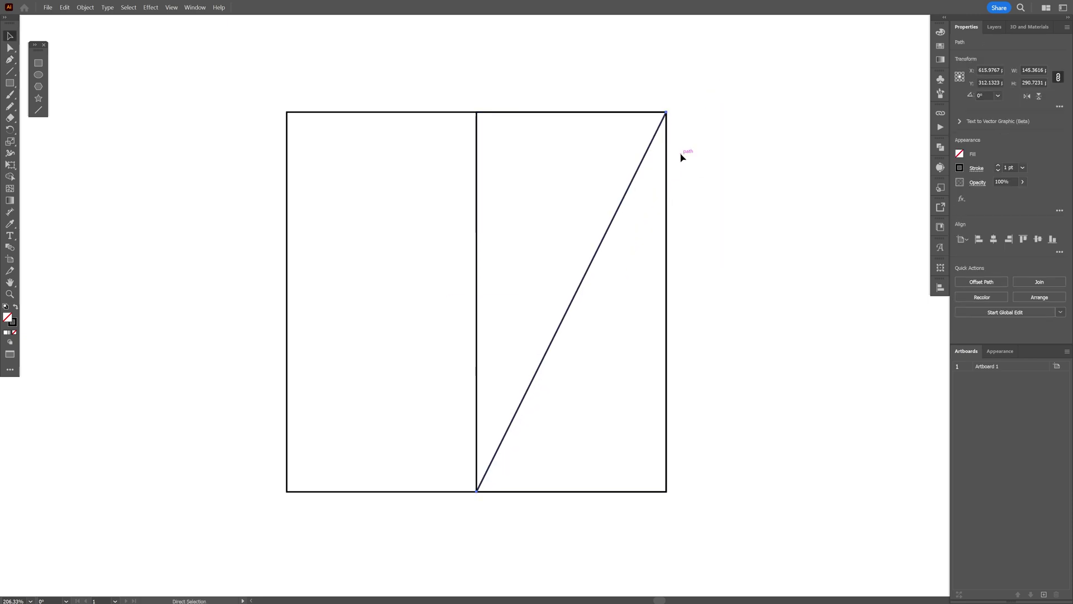
Rotate the diagonal -63.5° about its bottom anchor so it lies flat along the bottom edge
{"action": "left_click", "coordinate": [10, 129]}
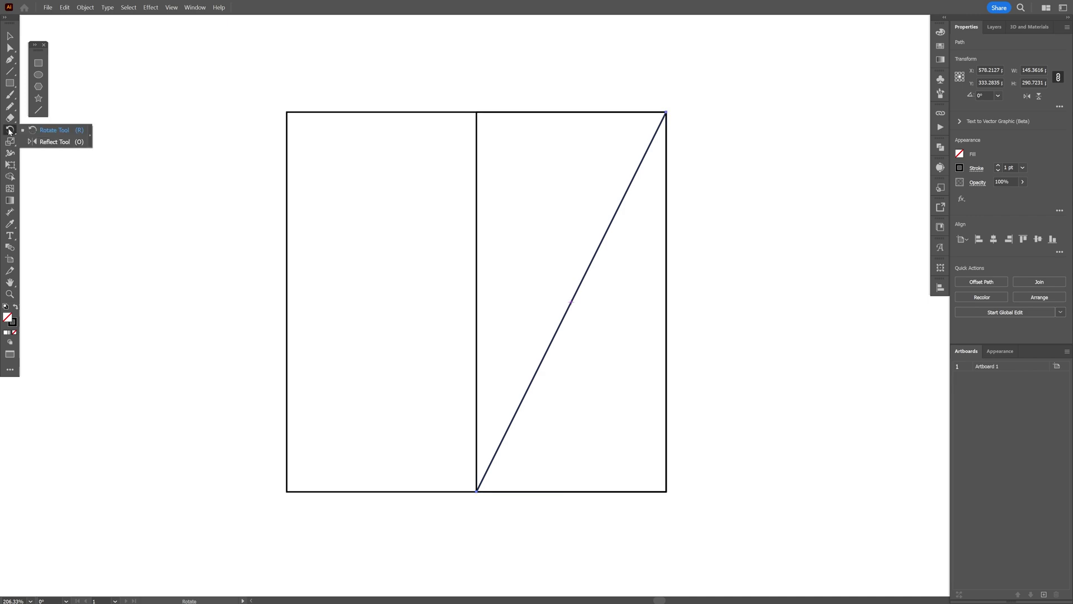
{"action": "left_click", "coordinate": [43, 132]}
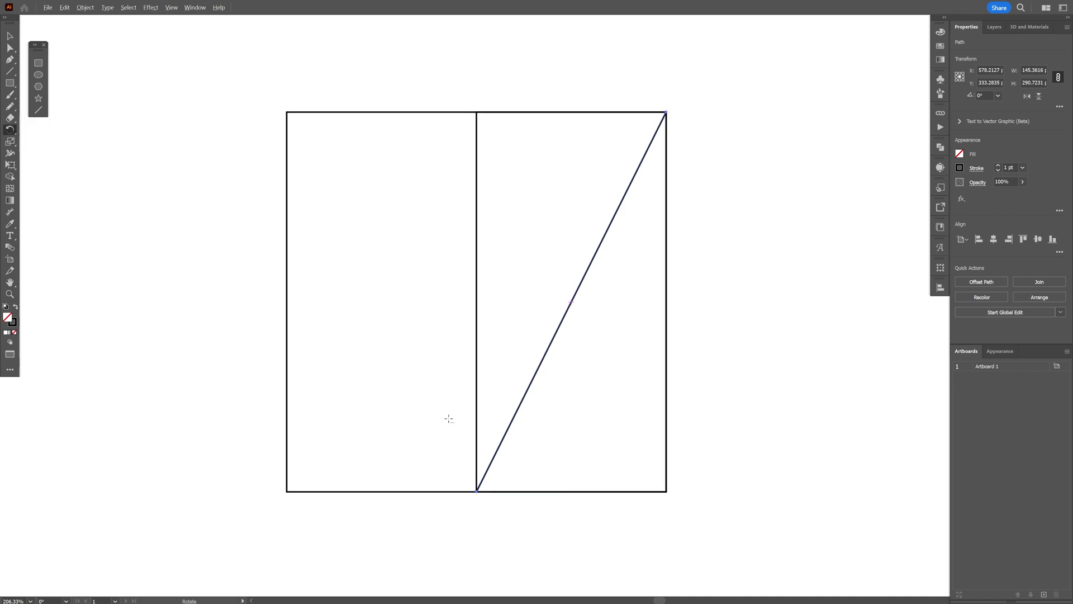
{"action": "left_click", "coordinate": [477, 491], "text": "alt"}
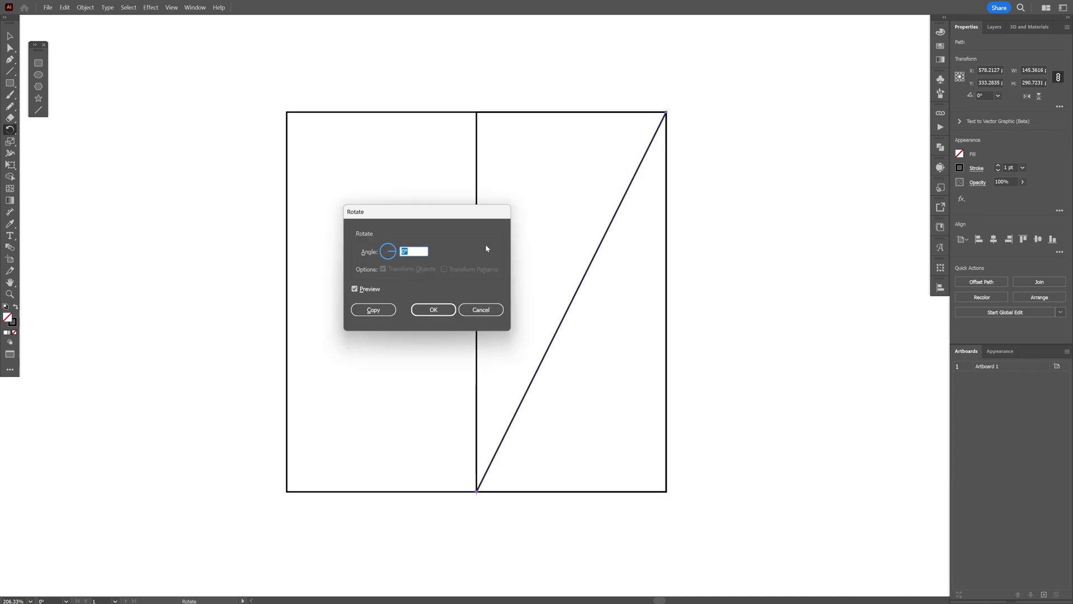
{"action": "key", "text": "Down"}
{"action": "key", "text": "Down"}
{"action": "key", "text": "Down"}
{"action": "key", "text": "Down"}
{"action": "key", "text": "Down"}
{"action": "key", "text": "Down"}
{"action": "key", "text": "Down"}
{"action": "key", "text": "Down"}
{"action": "key", "text": "Down"}
{"action": "key", "text": "Down"}
{"action": "key", "text": "Down"}
{"action": "key", "text": "Down"}
{"action": "key", "text": "Down"}
{"action": "key", "text": "Down"}
{"action": "key", "text": "Down"}
{"action": "key", "text": "Down"}
{"action": "key", "text": "Down"}
{"action": "key", "text": "Down"}
{"action": "key", "text": "Down"}
{"action": "key", "text": "Down"}
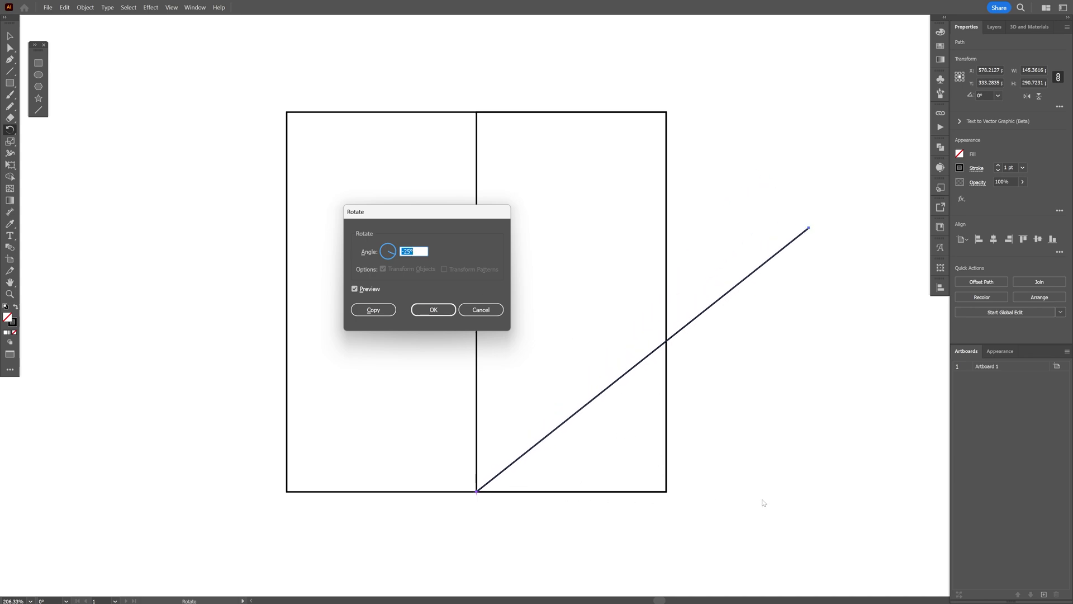
{"action": "key", "text": "Down"}
{"action": "key", "text": "Down"}
{"action": "key", "text": "Down"}
{"action": "key", "text": "Down"}
{"action": "key", "text": "Down"}
{"action": "key", "text": "Down"}
{"action": "key", "text": "Down"}
{"action": "key", "text": "Down"}
{"action": "key", "text": "Down"}
{"action": "key", "text": "Down"}
{"action": "key", "text": "Down"}
{"action": "key", "text": "Down"}
{"action": "key", "text": "Down"}
{"action": "key", "text": "Down"}
{"action": "key", "text": "Down"}
{"action": "key", "text": "Down"}
{"action": "key", "text": "Down"}
{"action": "key", "text": "Down"}
{"action": "key", "text": "Down"}
{"action": "key", "text": "Down"}
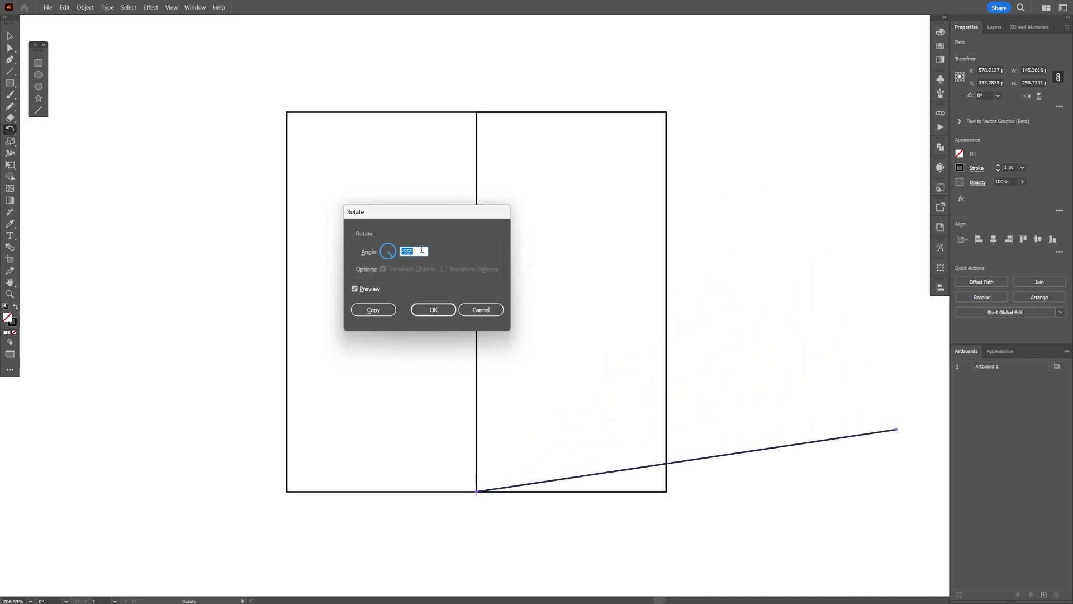
{"action": "key", "text": "Down"}
{"action": "key", "text": "Down"}
{"action": "key", "text": "Down"}
{"action": "key", "text": "Down"}
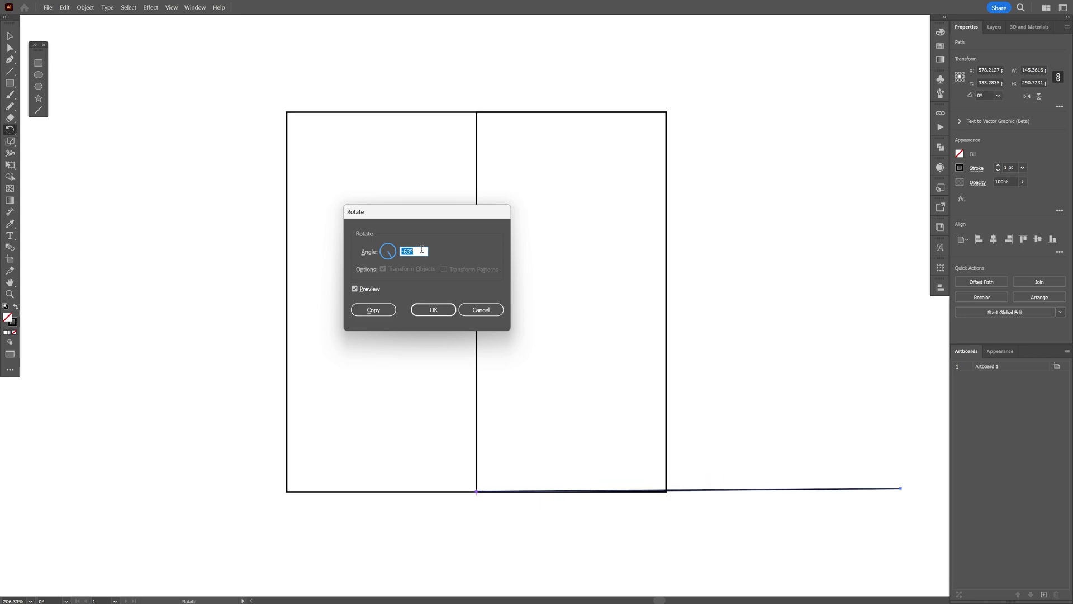
{"action": "key", "text": "Down"}
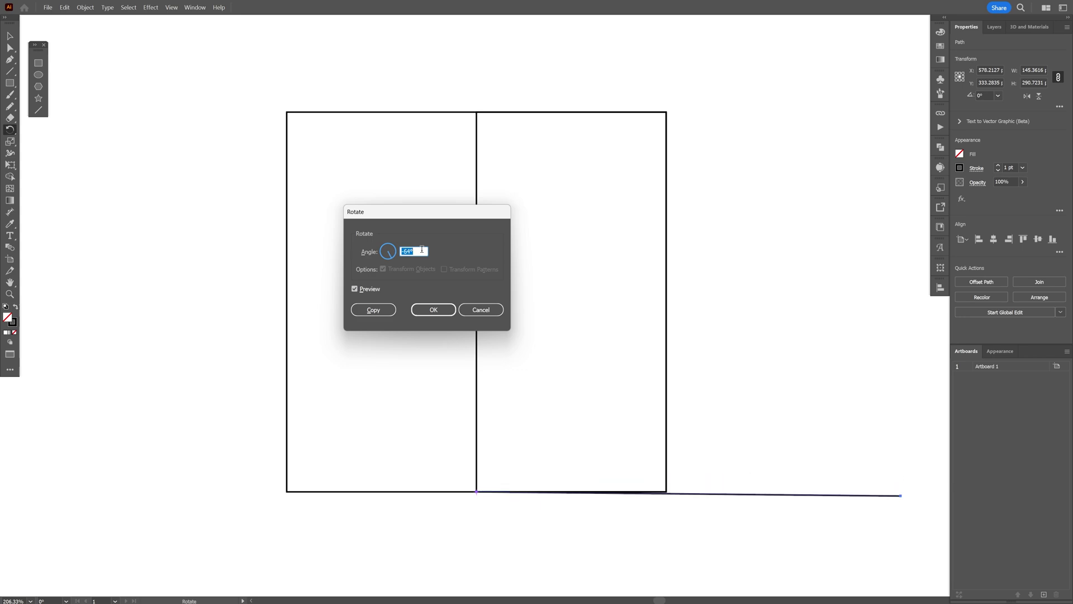
{"action": "key", "text": "Up"}
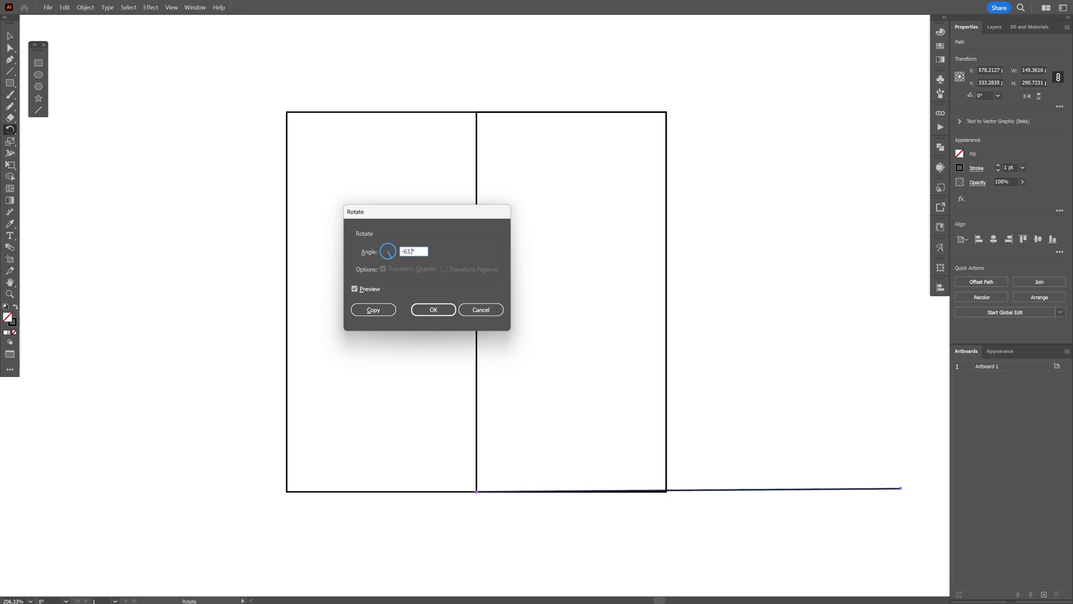
{"action": "left_click", "coordinate": [362, 289]}
{"action": "left_click", "coordinate": [363, 290]}
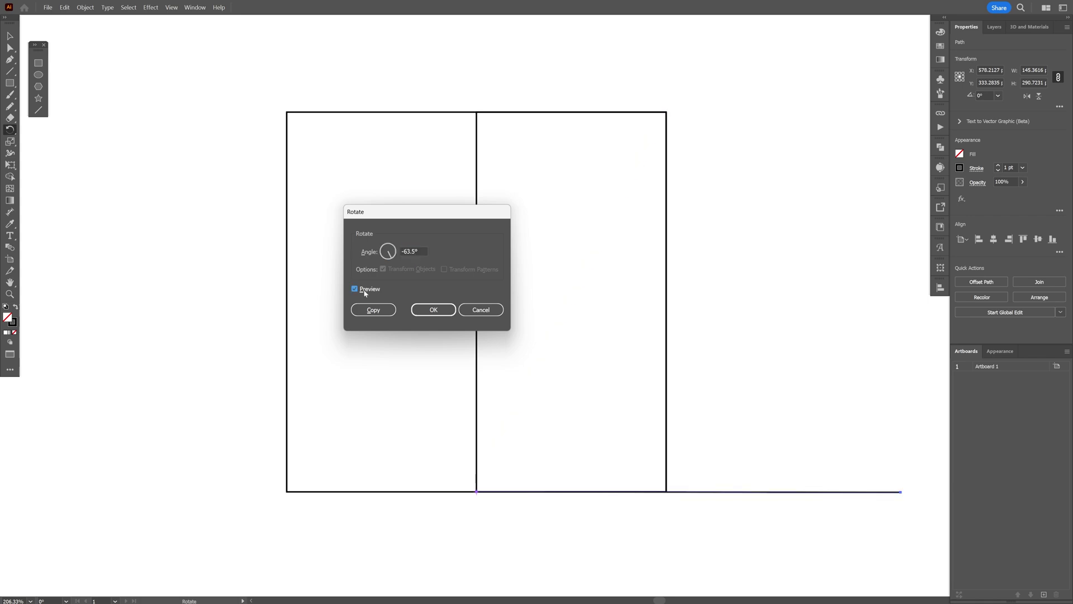
{"action": "left_click", "coordinate": [434, 310]}
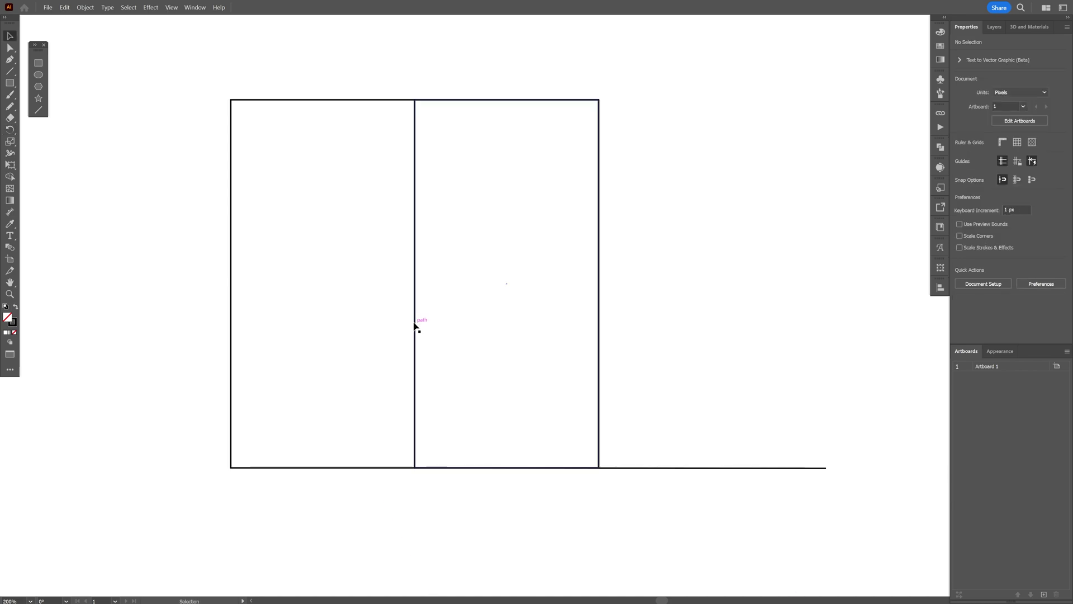
Draw a 179.68 px square from the flat line's right end up to the big square's right edge
{"action": "left_click_drag", "start_coordinate": [415, 326], "coordinate": [565, 277]}
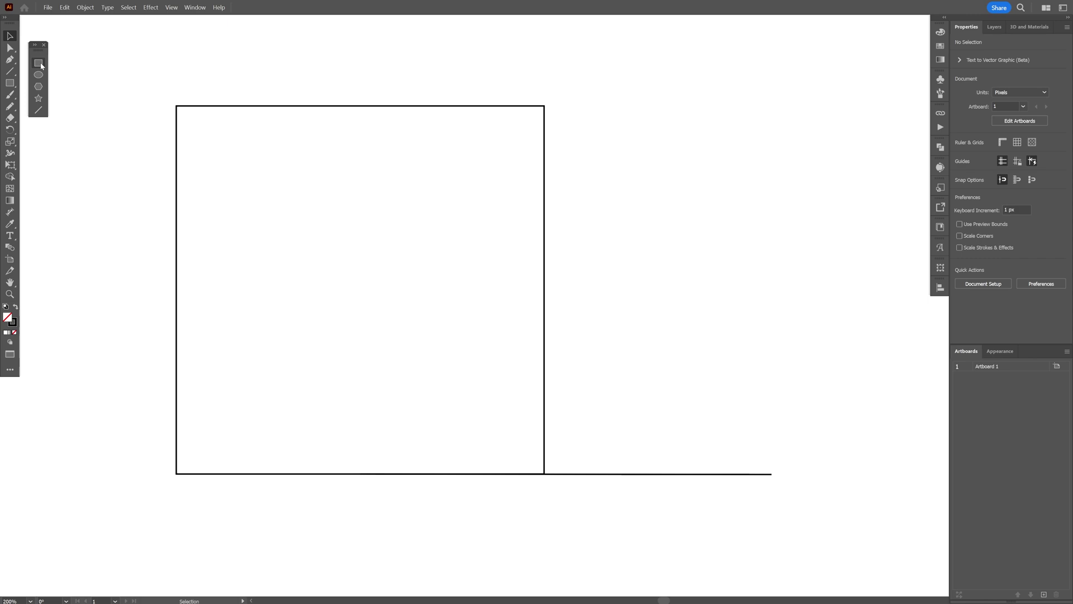
{"action": "left_click", "coordinate": [41, 65]}
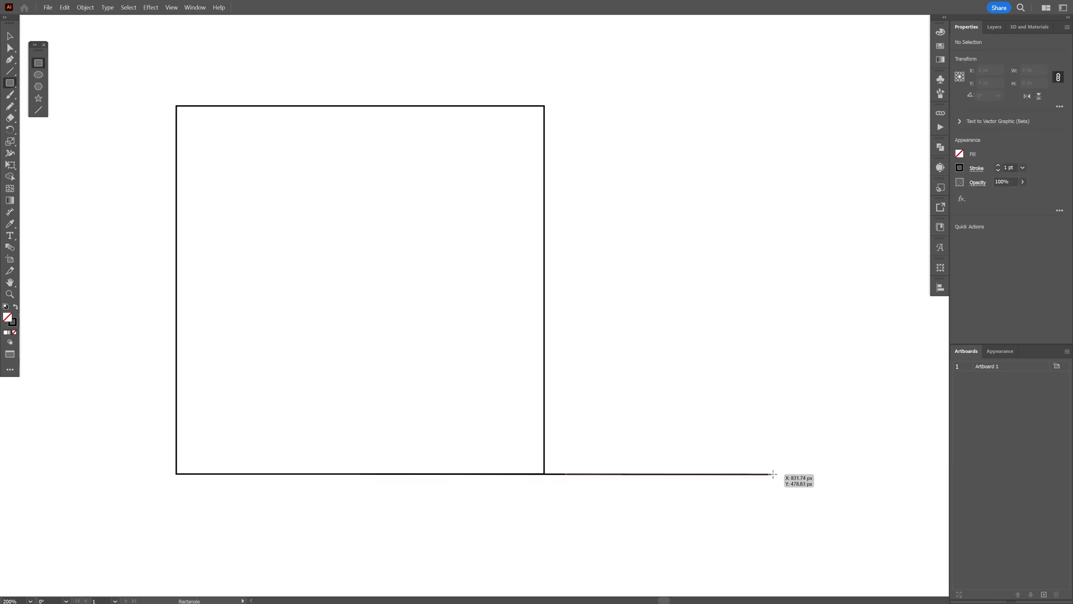
{"action": "left_click_drag", "start_coordinate": [773, 473], "coordinate": [544, 377]}
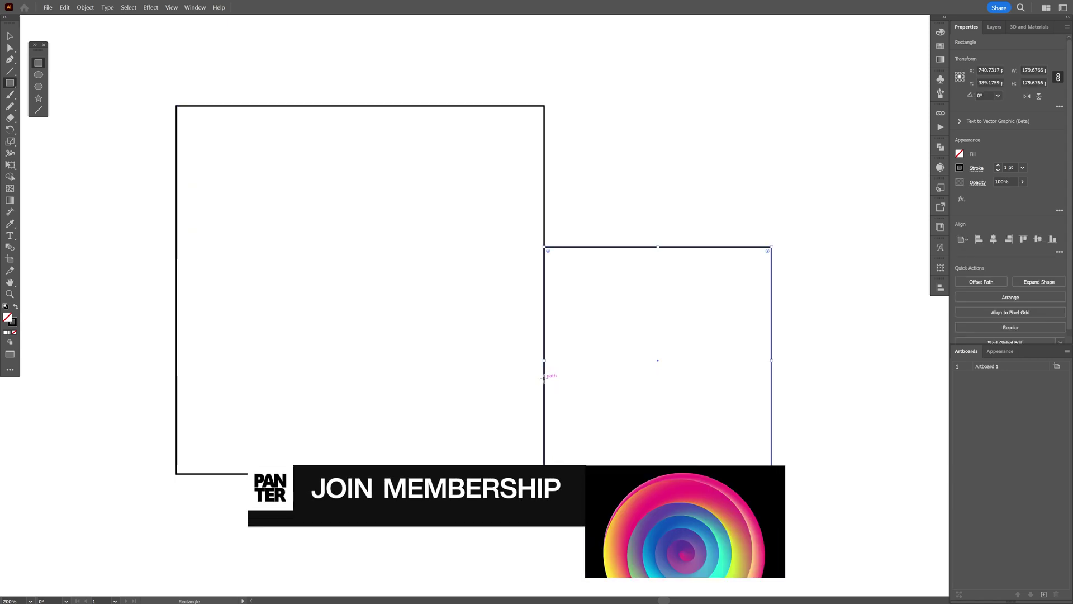
Align the new square's top with the big square's top edge
{"action": "key", "text": "v"}
{"action": "left_click_drag", "start_coordinate": [587, 246], "coordinate": [581, 107]}
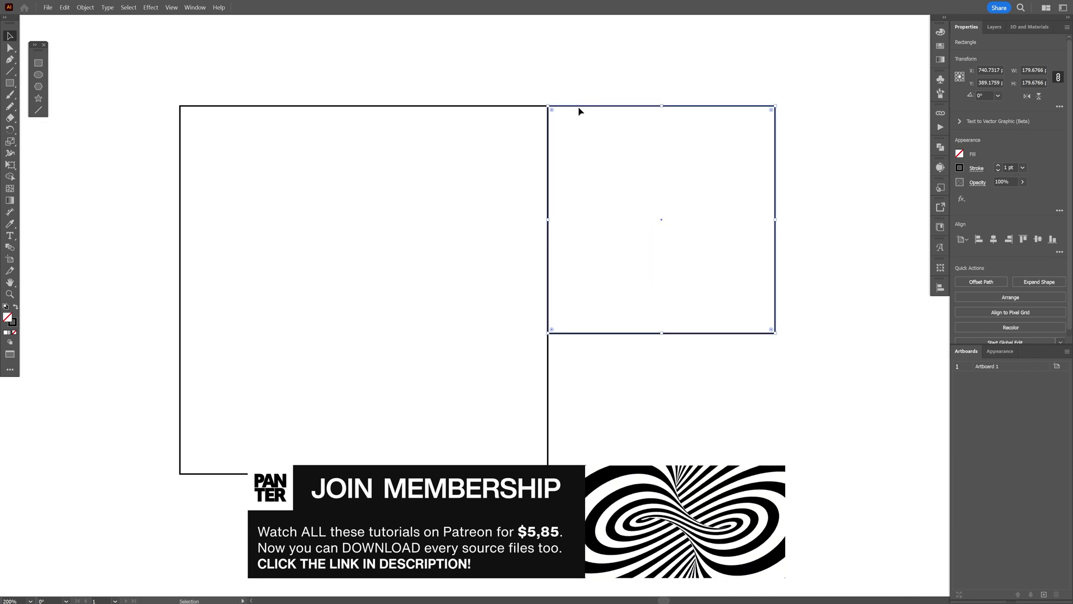
{"action": "left_click", "coordinate": [675, 434]}
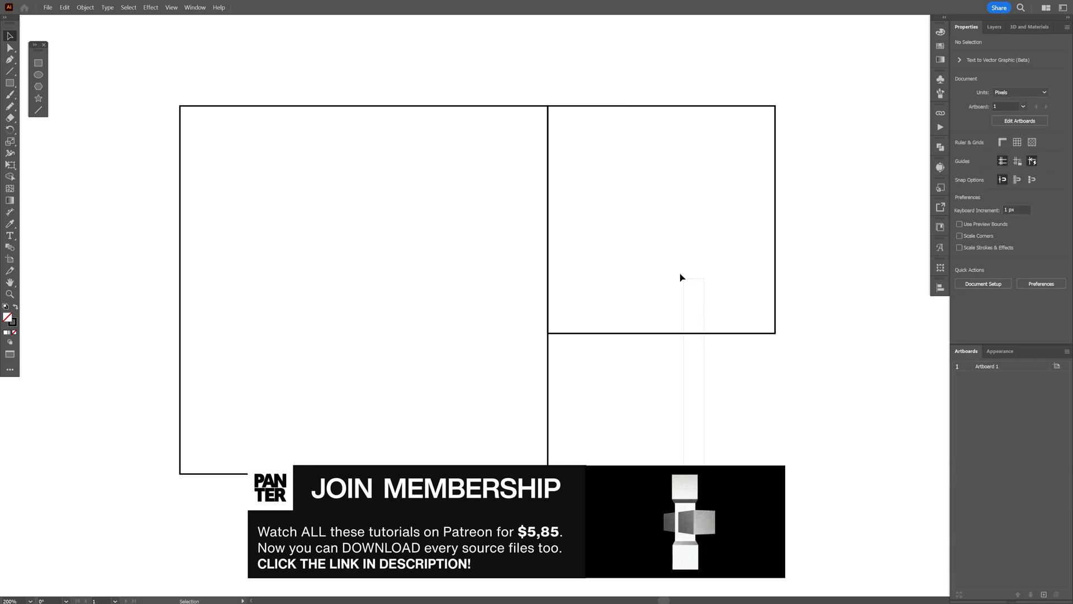
{"action": "left_click", "coordinate": [661, 220]}
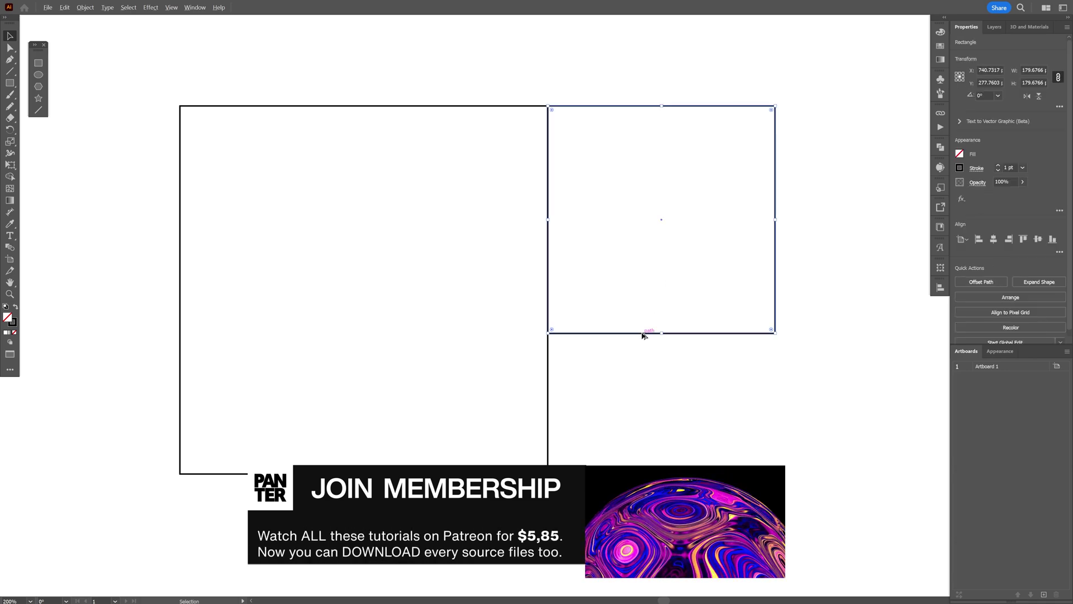
Duplicate and shrink squares to 111.05, 68.63 and 42.42 px, filling the remaining space
{"action": "left_click_drag", "start_coordinate": [642, 334], "coordinate": [618, 474]}
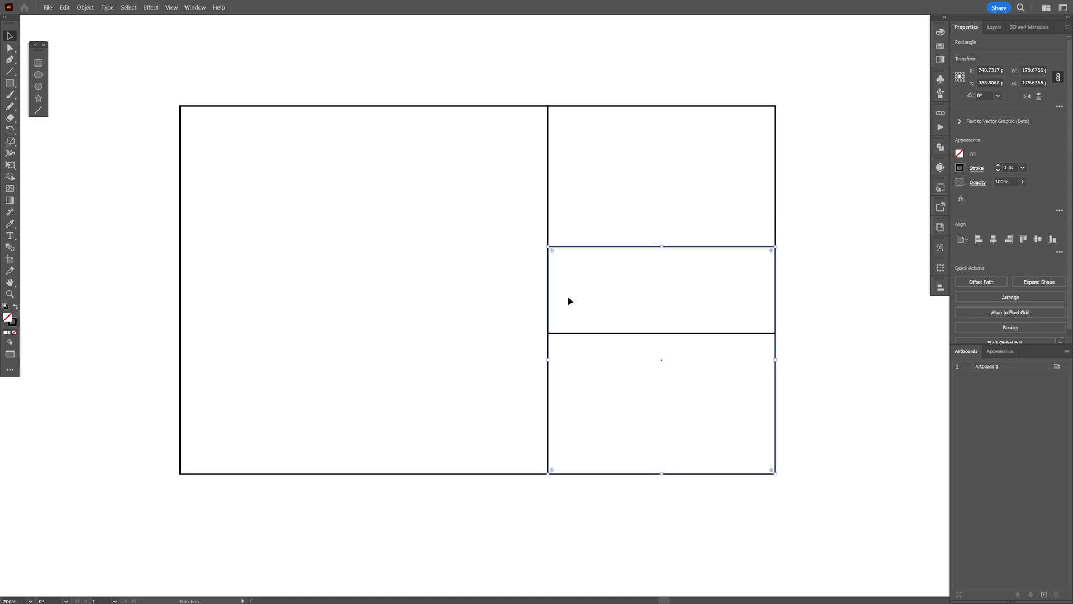
{"action": "left_click_drag", "start_coordinate": [549, 247], "coordinate": [586, 334]}
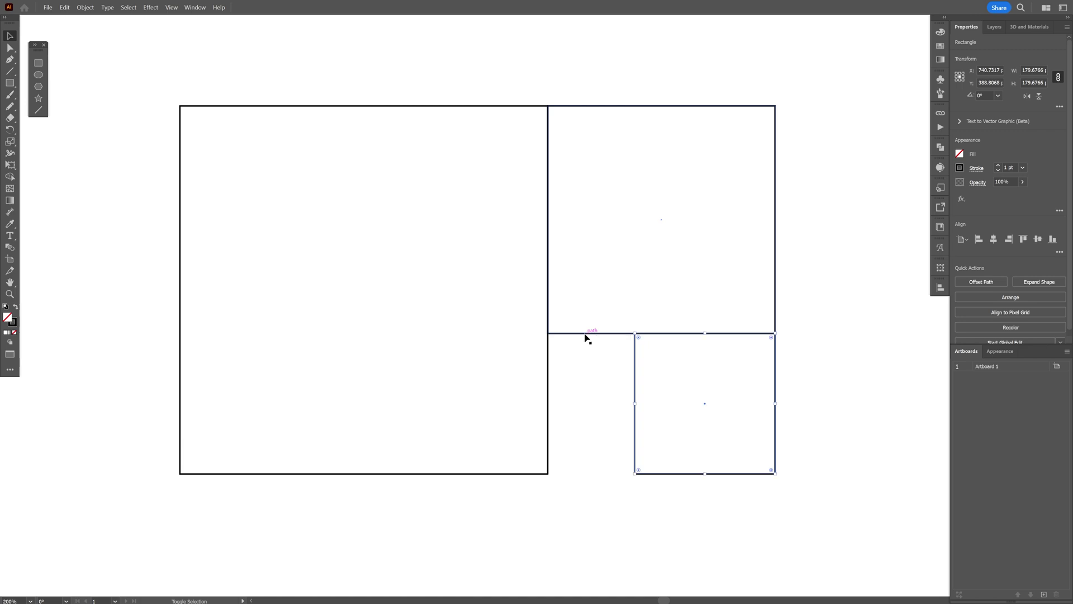
{"action": "left_click_drag", "start_coordinate": [637, 384], "coordinate": [549, 383]}
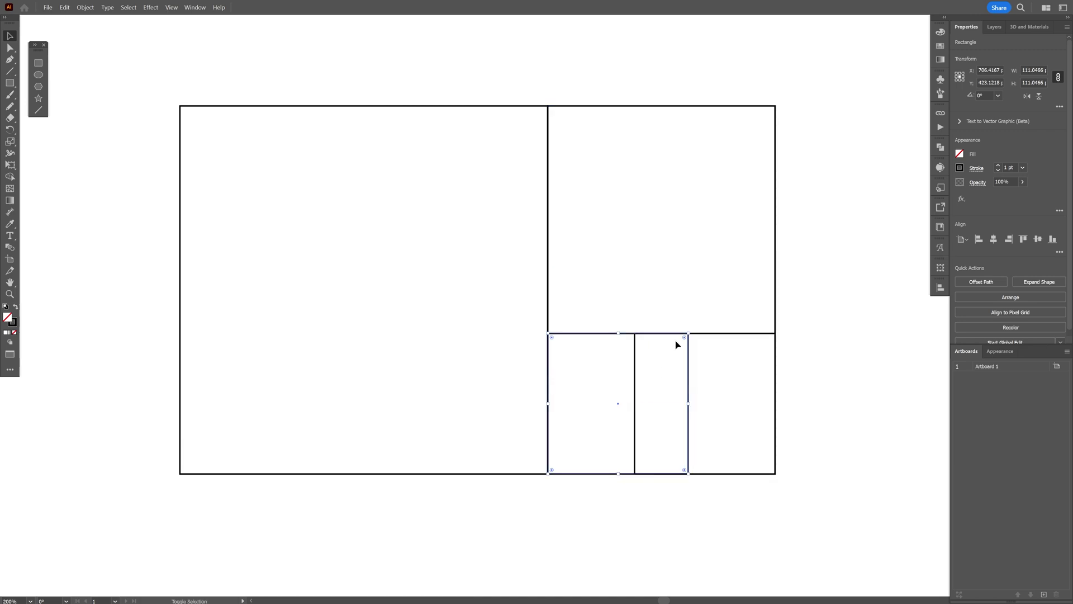
{"action": "left_click_drag", "start_coordinate": [688, 335], "coordinate": [594, 335]}
{"action": "left_click_drag", "start_coordinate": [632, 418], "coordinate": [677, 388]}
{"action": "scroll", "coordinate": [615, 378], "scroll_direction": "up", "scroll_amount": 3}
{"action": "scroll", "coordinate": [620, 394], "scroll_direction": "down", "scroll_amount": 3}
{"action": "left_click", "coordinate": [434, 274]}
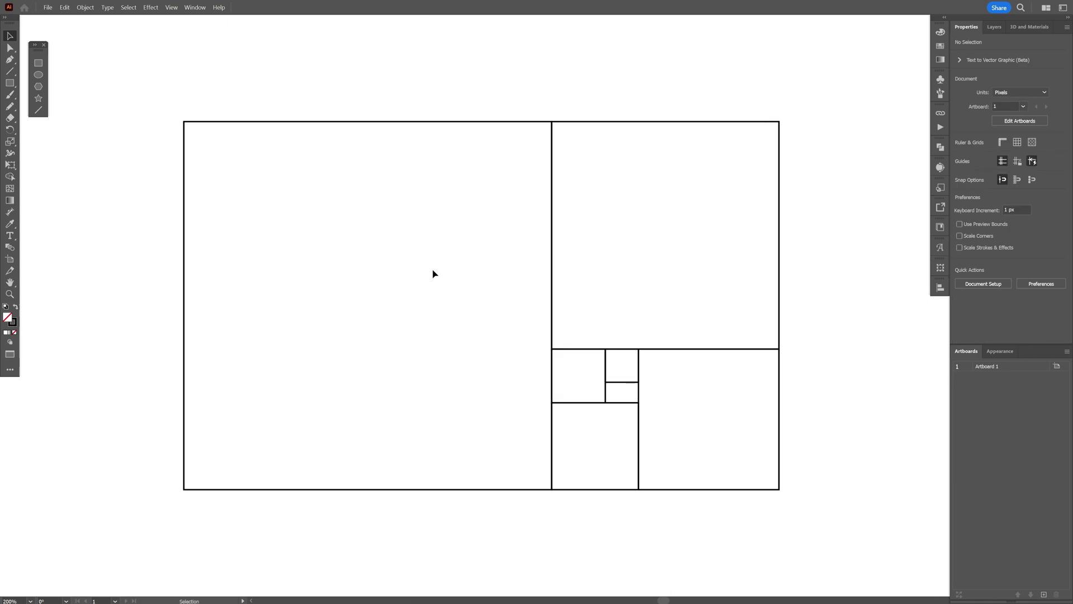
Draw a 183.76 px circle in the large square and delete its right and bottom anchors, leaving a quarter arc
{"action": "left_click", "coordinate": [38, 74]}
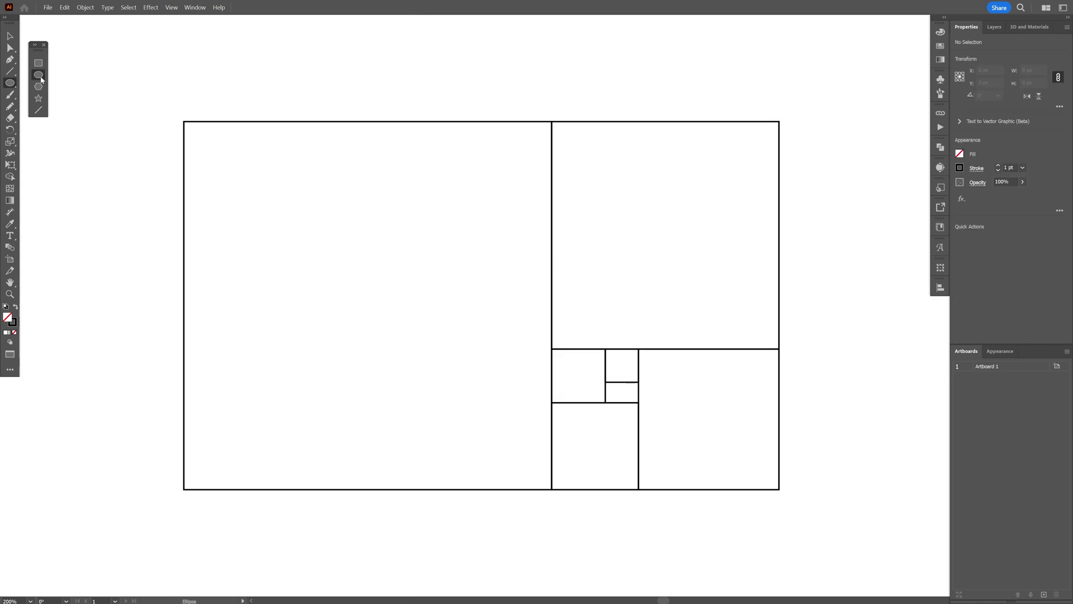
{"action": "left_click_drag", "start_coordinate": [361, 298], "coordinate": [484, 386]}
{"action": "left_click", "coordinate": [13, 49]}
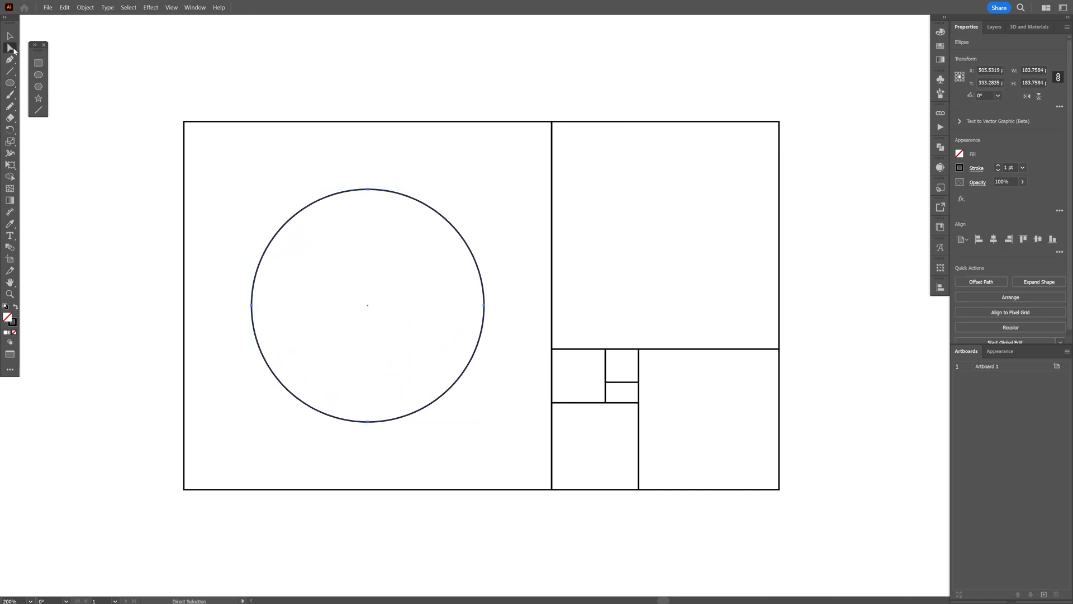
{"action": "left_click", "coordinate": [485, 307]}
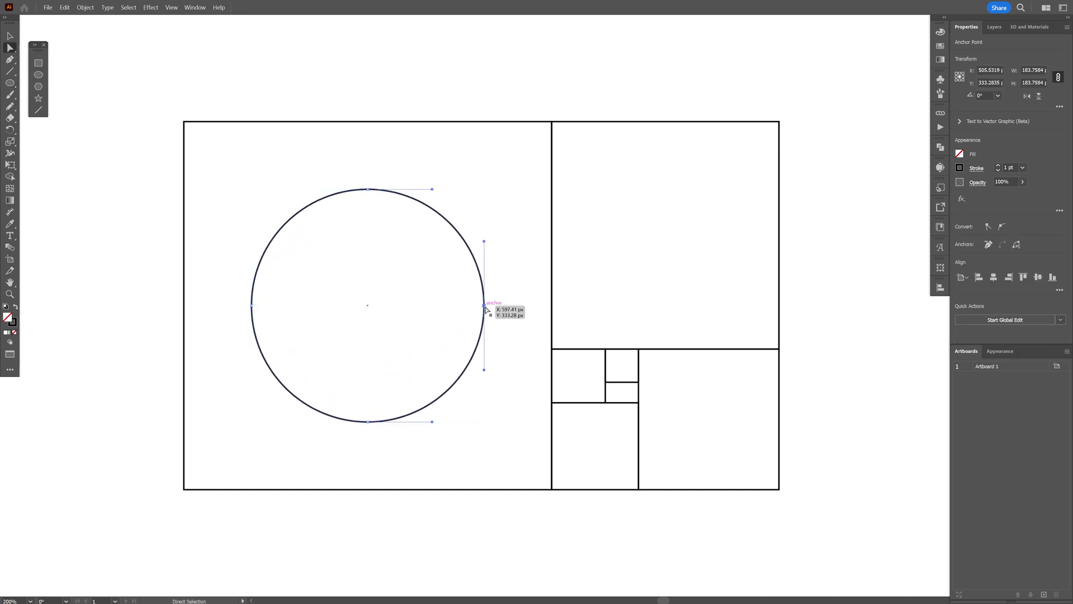
{"action": "key", "text": "Delete"}
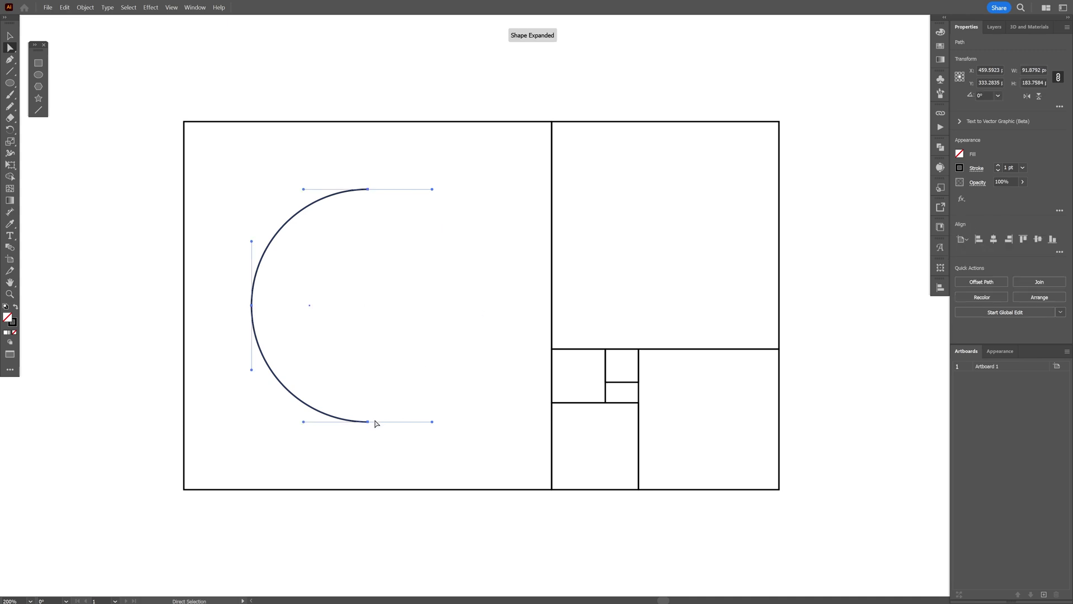
{"action": "left_click", "coordinate": [369, 423]}
{"action": "key", "text": "Delete"}
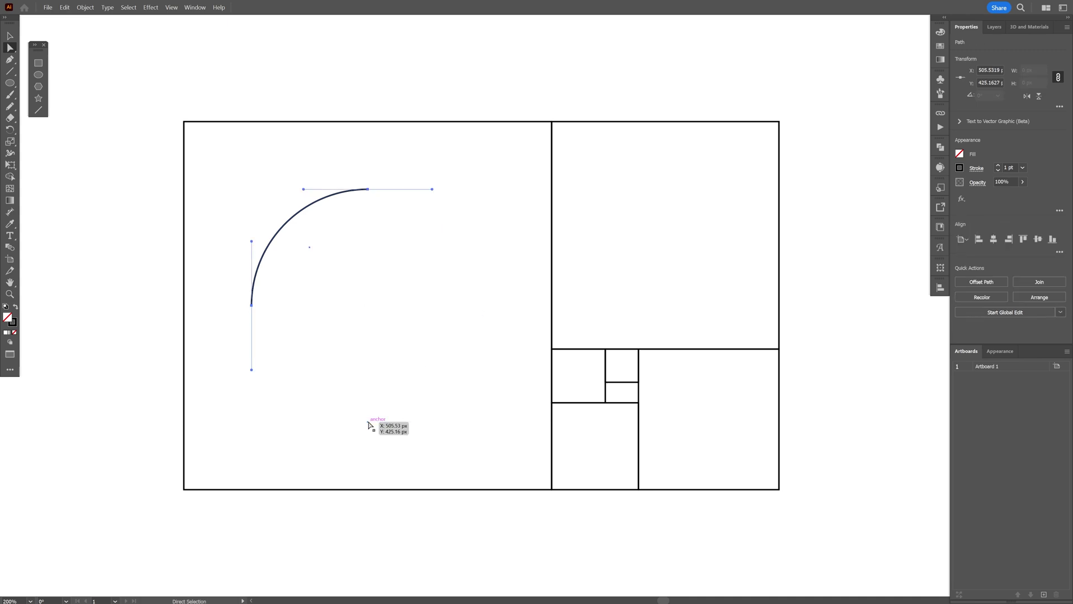
Scale and move the quarter arc so it fills the large left square
{"action": "key", "text": "v"}
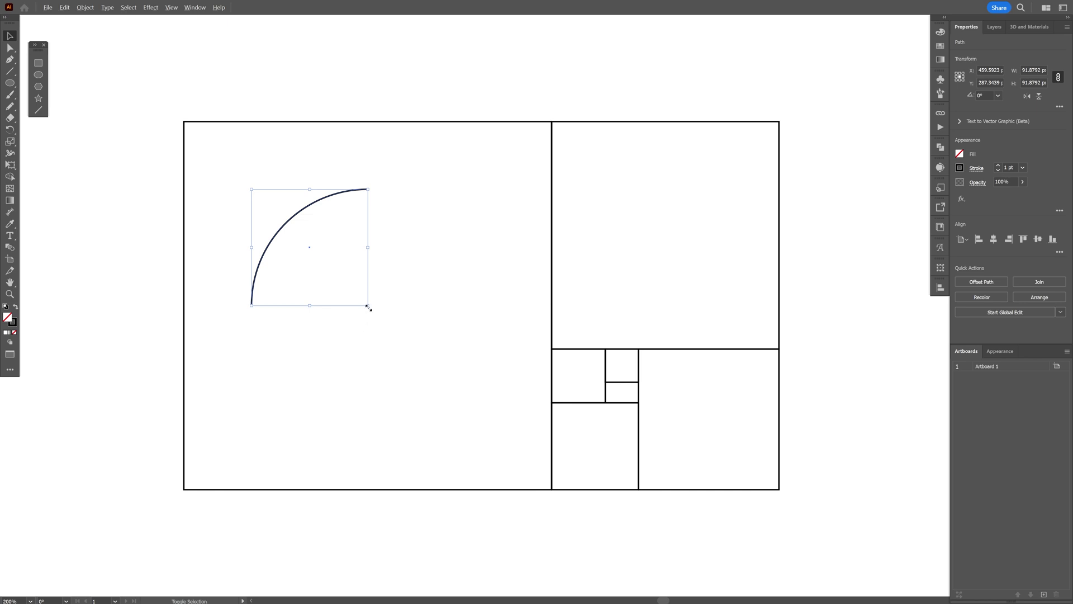
{"action": "left_click_drag", "start_coordinate": [368, 306], "coordinate": [426, 364]}
{"action": "left_click_drag", "start_coordinate": [233, 235], "coordinate": [225, 362]}
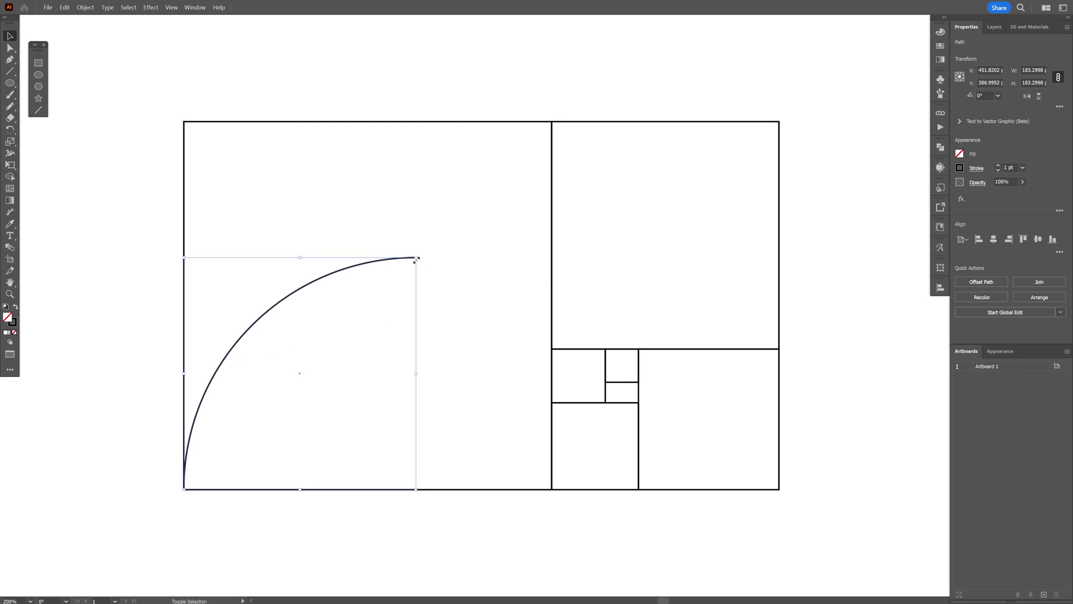
{"action": "left_click_drag", "start_coordinate": [416, 259], "coordinate": [555, 122]}
Copy the arc into the upper-right square, scaled down and rotated 90°
{"action": "left_click_drag", "start_coordinate": [317, 208], "coordinate": [520, 206]}
{"action": "left_click_drag", "start_coordinate": [391, 489], "coordinate": [511, 350]}
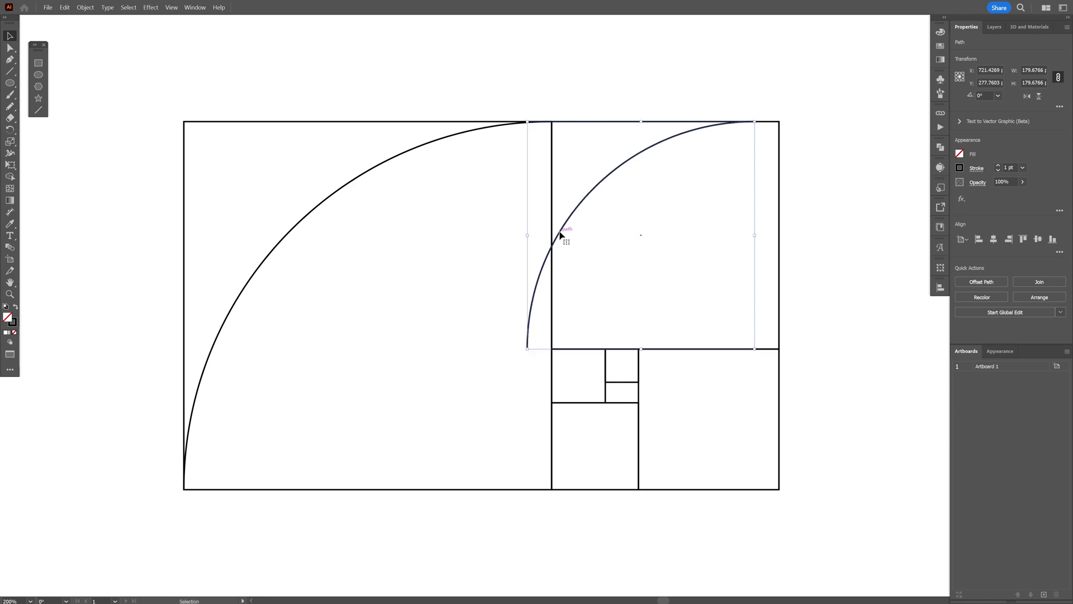
{"action": "left_click_drag", "start_coordinate": [560, 235], "coordinate": [585, 236]}
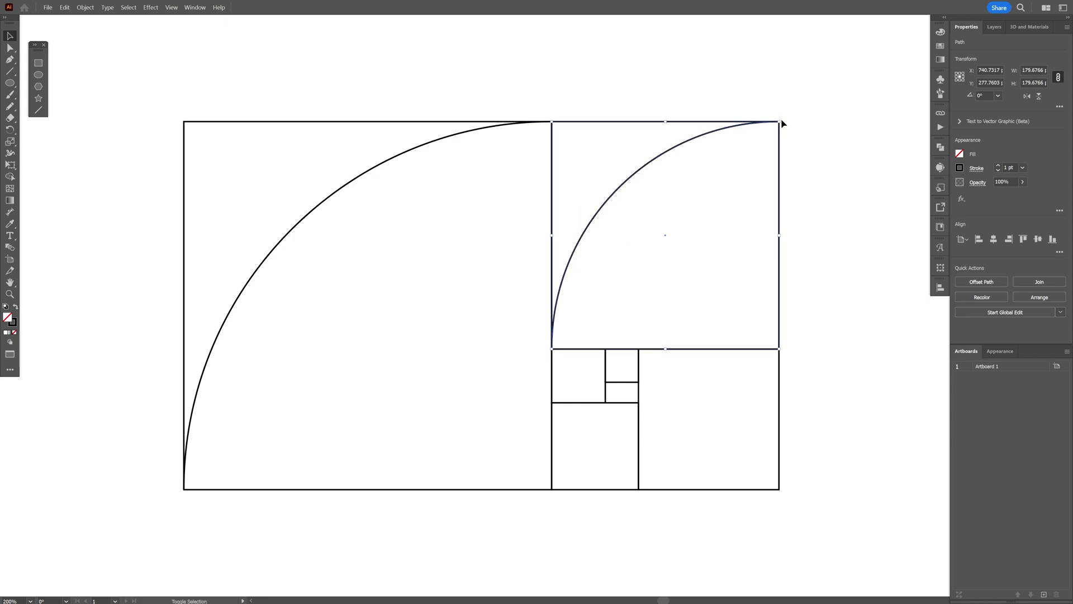
{"action": "left_click_drag", "start_coordinate": [781, 118], "coordinate": [816, 359]}
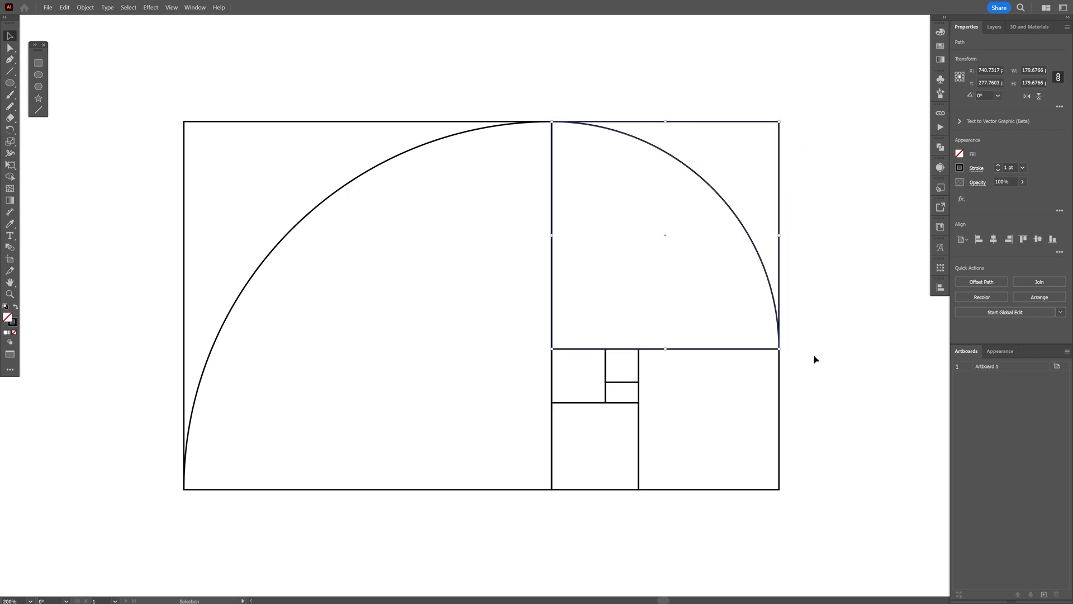
{"action": "left_click_drag", "start_coordinate": [766, 314], "coordinate": [774, 306]}
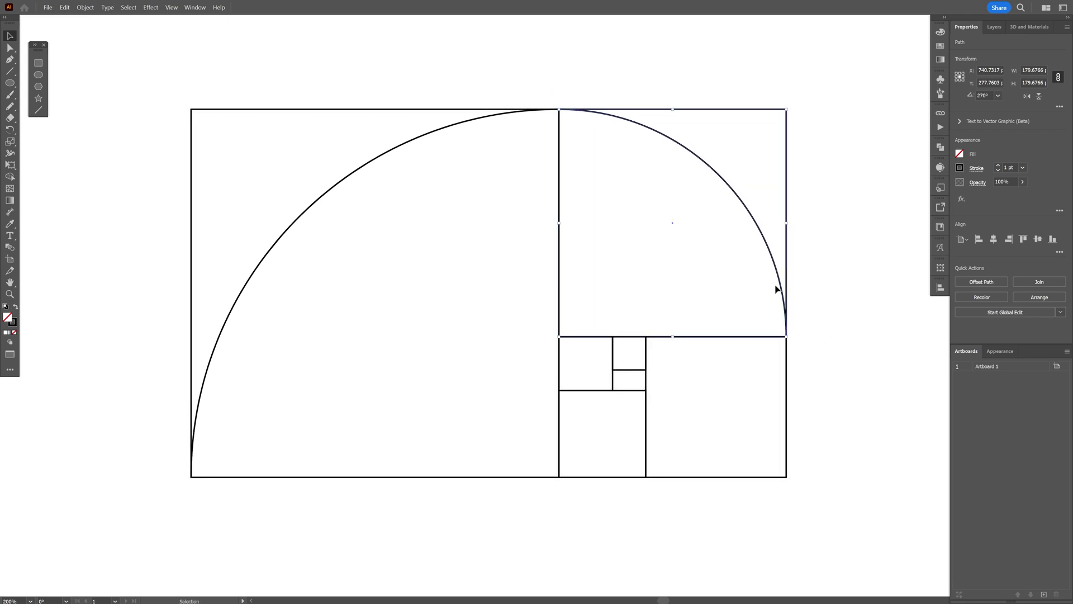
Add rotated, scaled arc copies to the lower-right, lower-left and smallest squares to complete the spiral
{"action": "left_click_drag", "start_coordinate": [775, 268], "coordinate": [766, 411]}
{"action": "left_click_drag", "start_coordinate": [559, 251], "coordinate": [646, 337]}
{"action": "left_click_drag", "start_coordinate": [788, 335], "coordinate": [806, 476]}
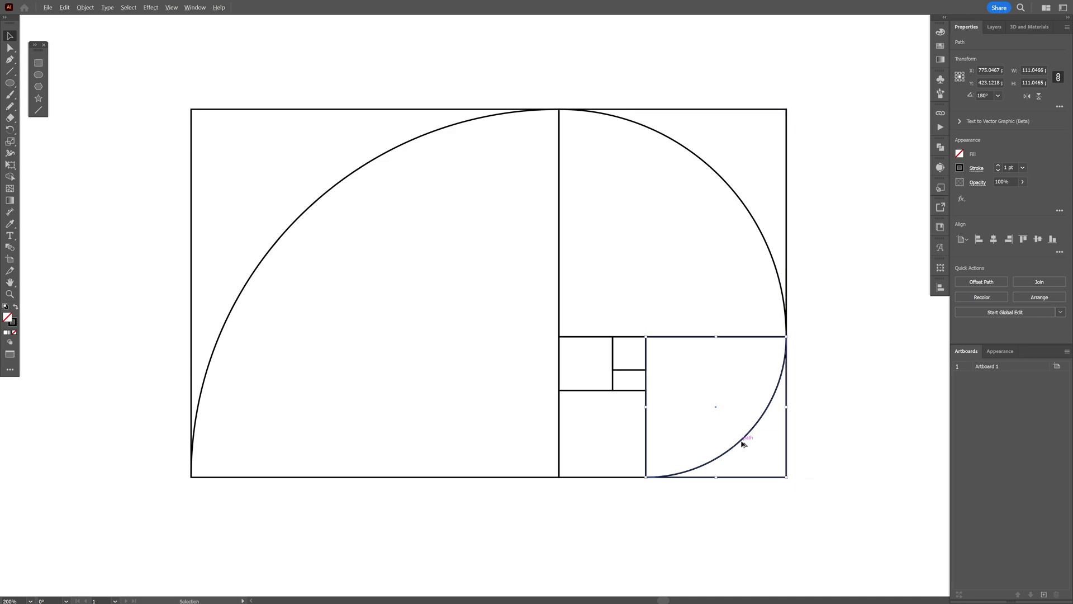
{"action": "left_click_drag", "start_coordinate": [743, 444], "coordinate": [664, 438]}
{"action": "left_click_drag", "start_coordinate": [694, 337], "coordinate": [645, 390]}
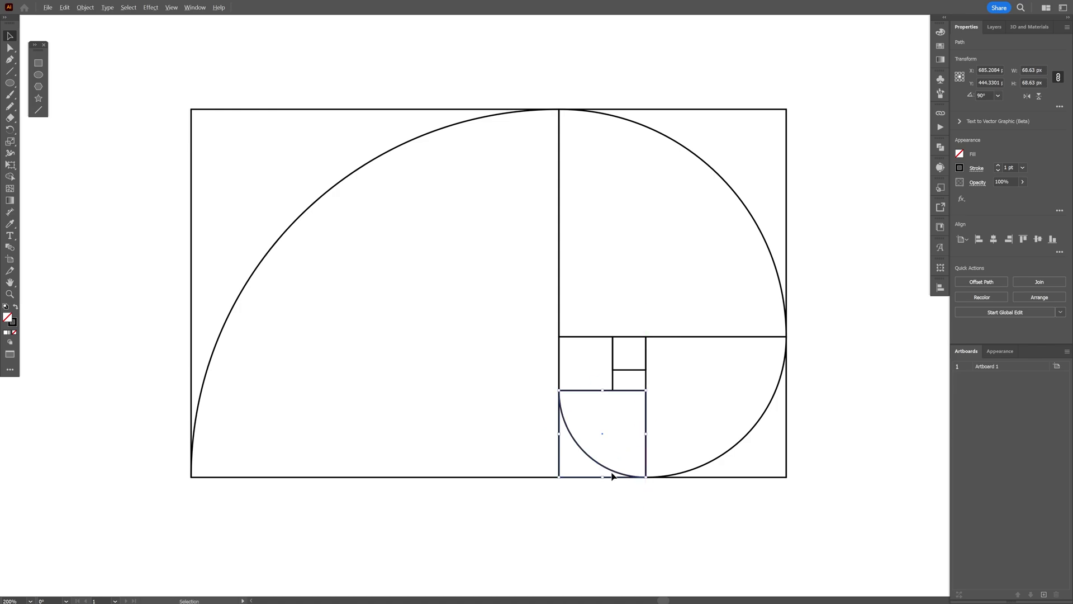
{"action": "left_click_drag", "start_coordinate": [614, 475], "coordinate": [656, 353]}
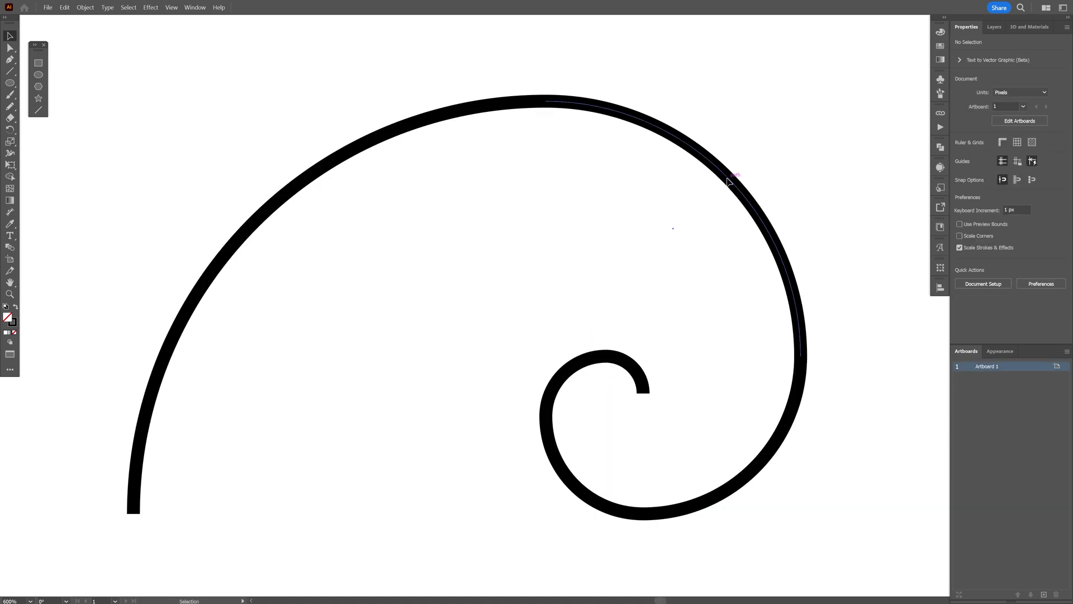
{"action": "left_click_drag", "start_coordinate": [725, 182], "coordinate": [795, 133]}
{"action": "key", "text": "ctrl+z"}
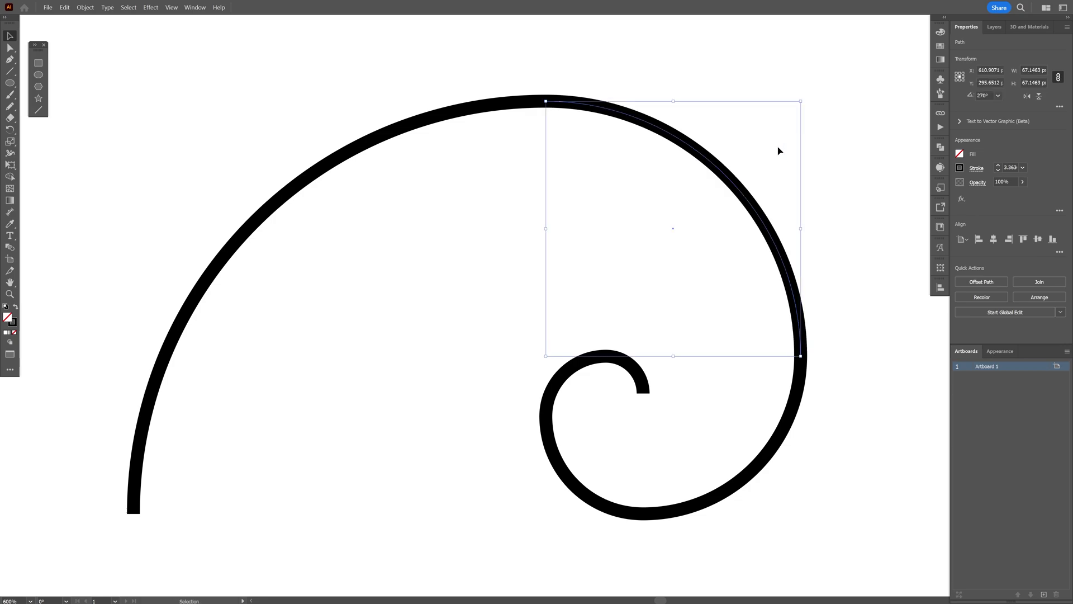
{"action": "left_click", "coordinate": [690, 191]}
{"action": "left_click", "coordinate": [10, 48]}
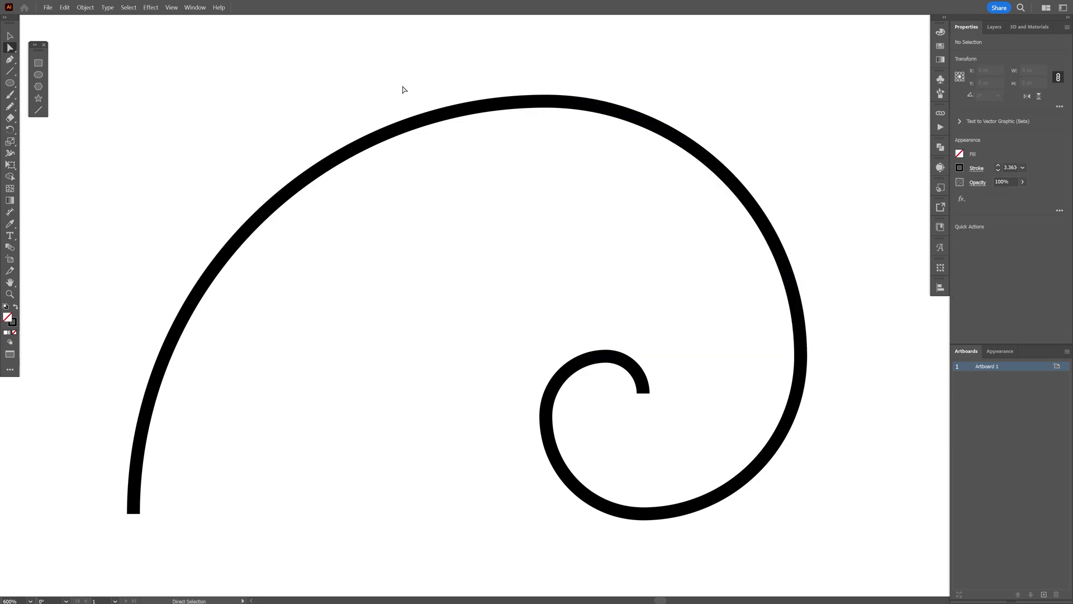
{"action": "left_click_drag", "start_coordinate": [593, 157], "coordinate": [578, 128]}
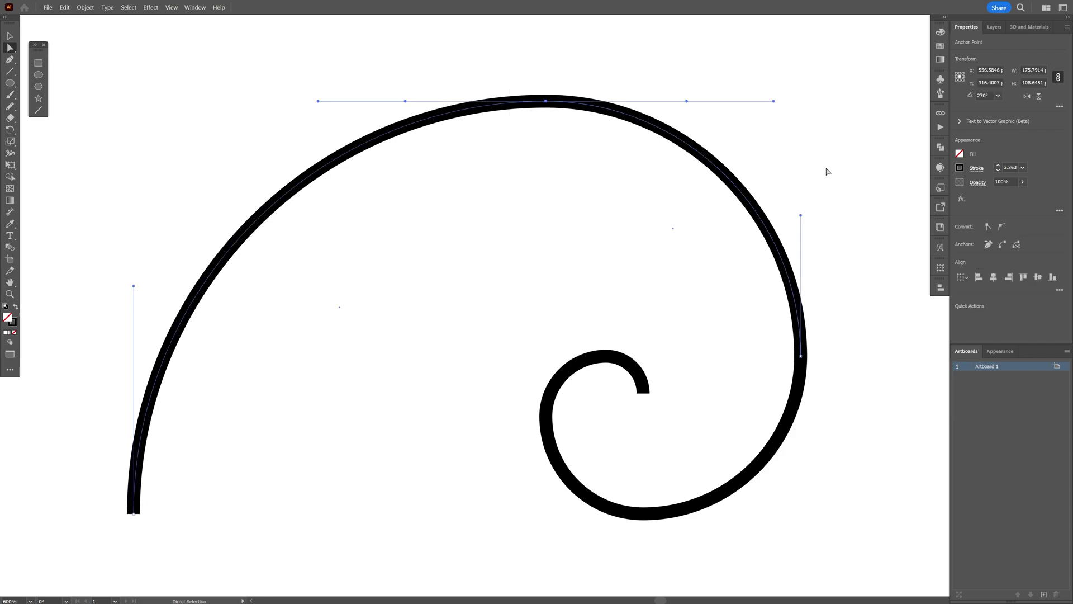
{"action": "left_click", "coordinate": [1001, 248]}
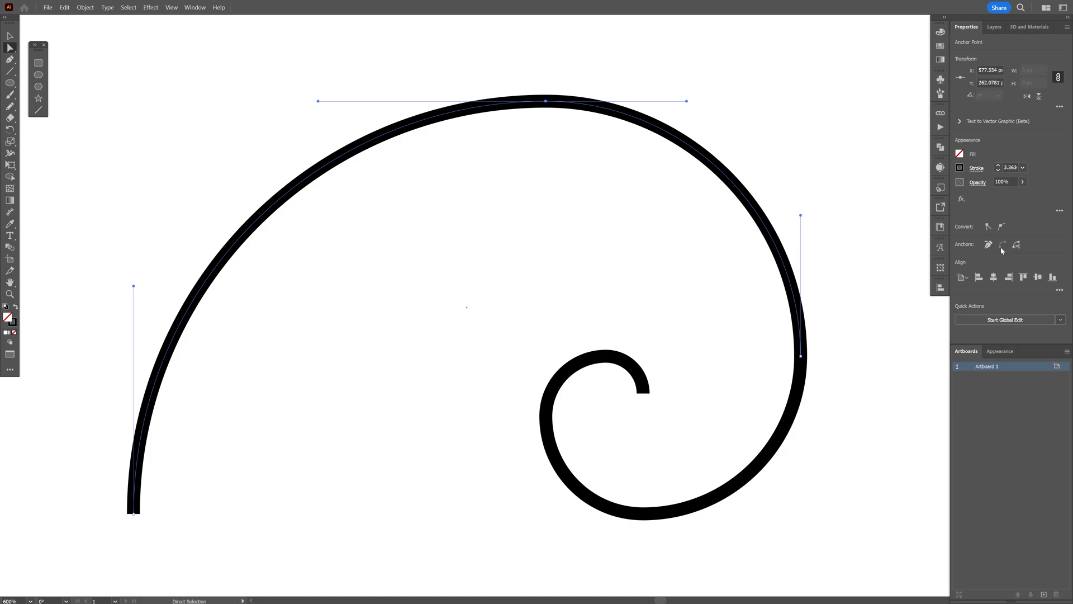
{"action": "left_click", "coordinate": [696, 169]}
{"action": "key", "text": "v"}
{"action": "left_click_drag", "start_coordinate": [599, 109], "coordinate": [593, 71]}
{"action": "key", "text": "ctrl+z"}
{"action": "key", "text": "a"}
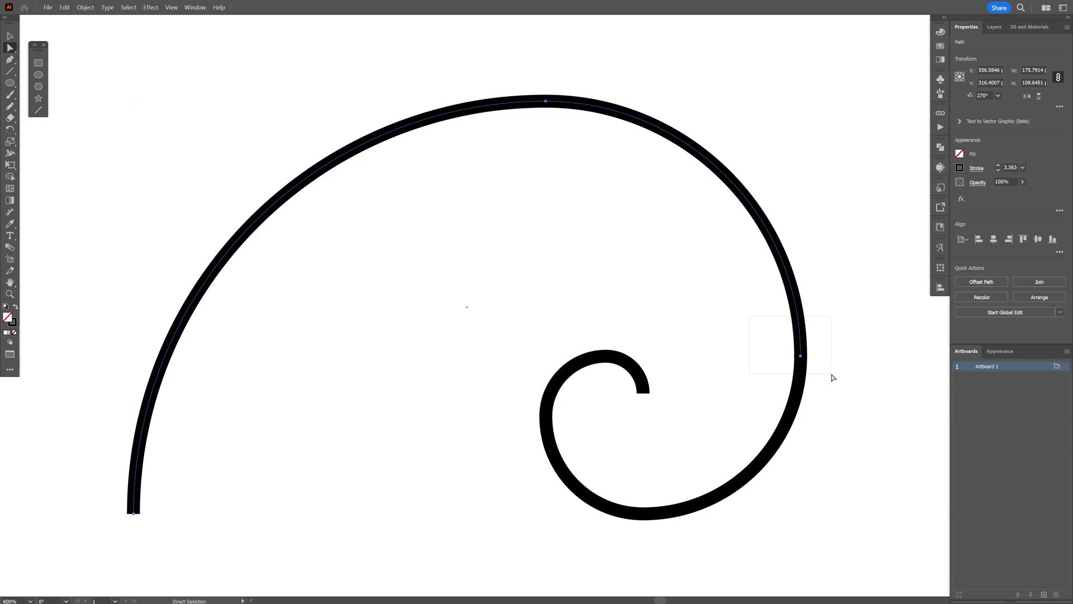
{"action": "left_click_drag", "start_coordinate": [833, 378], "coordinate": [833, 378]}
{"action": "left_click", "coordinate": [1005, 249]}
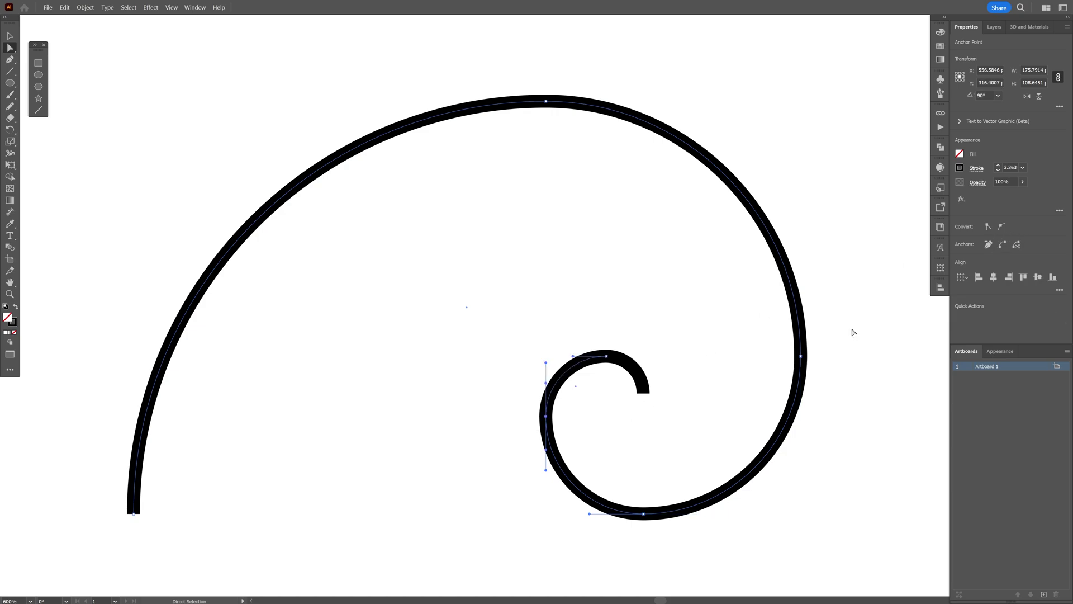
{"action": "left_click", "coordinate": [571, 231]}
{"action": "scroll", "coordinate": [571, 230], "scroll_direction": "down", "scroll_amount": 1}
{"action": "left_click", "coordinate": [602, 339]}
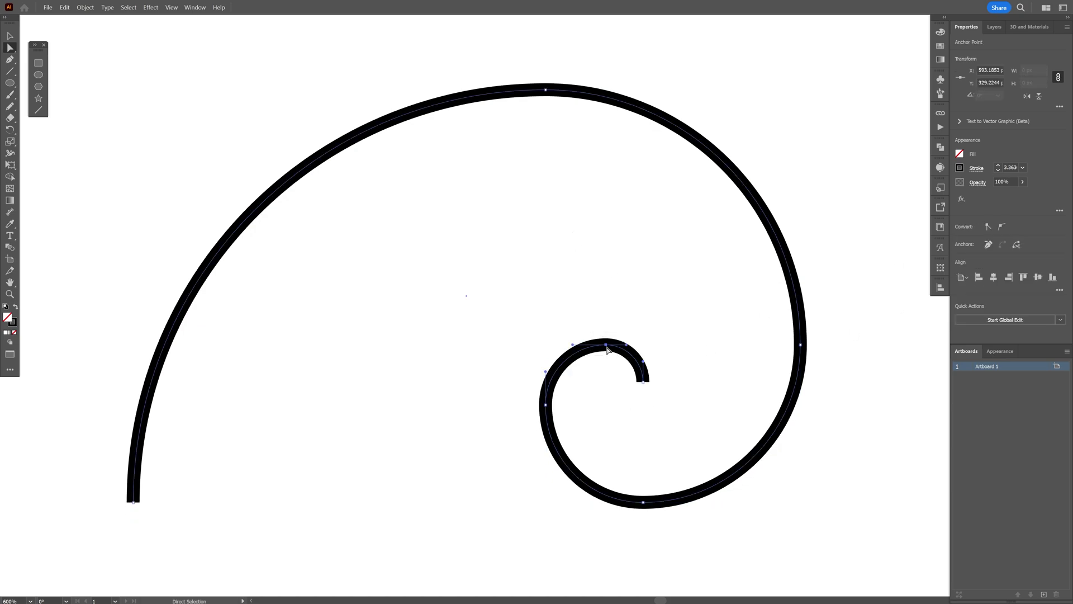
{"action": "left_click_drag", "start_coordinate": [602, 339], "coordinate": [632, 264]}
{"action": "key", "text": "ctrl+z"}
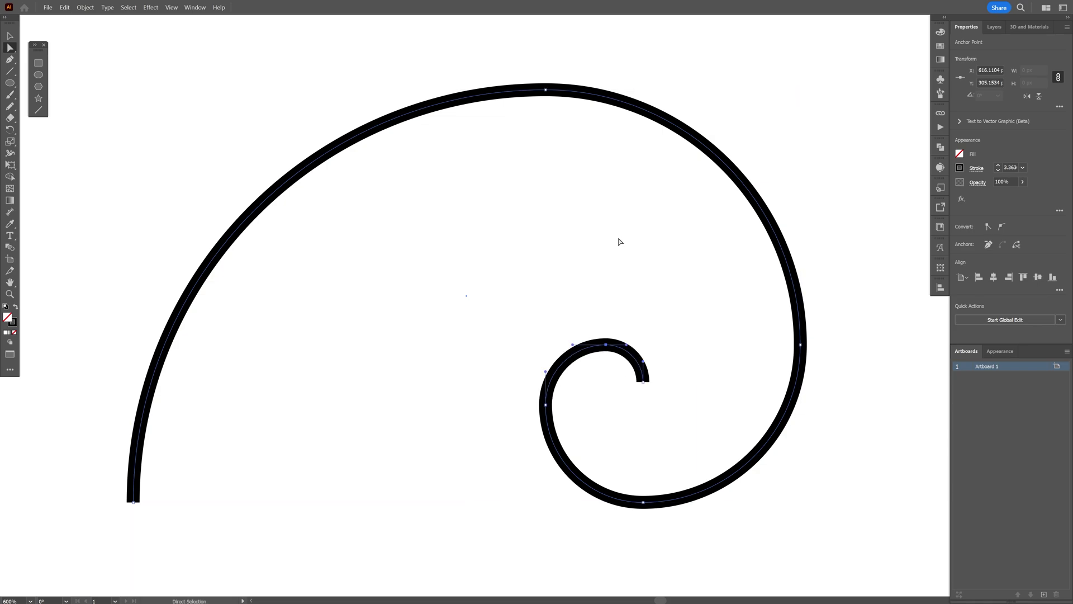